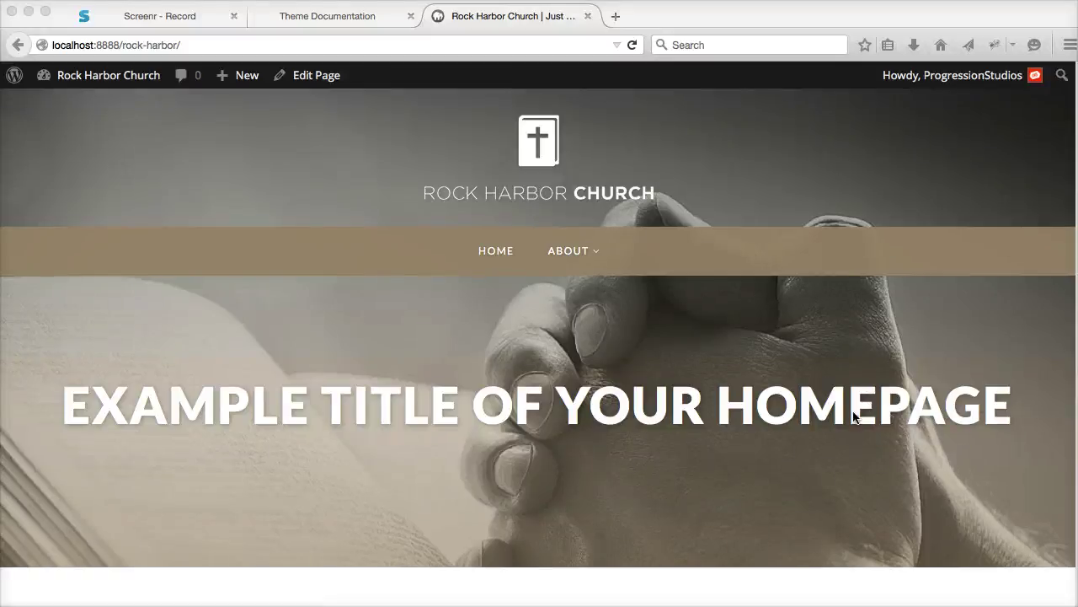
# - Look over the live Rock Harbor Church homepage and its feature boxes
pyautogui.click(904, 409)
pyautogui.scroll(-5, 919, 438)
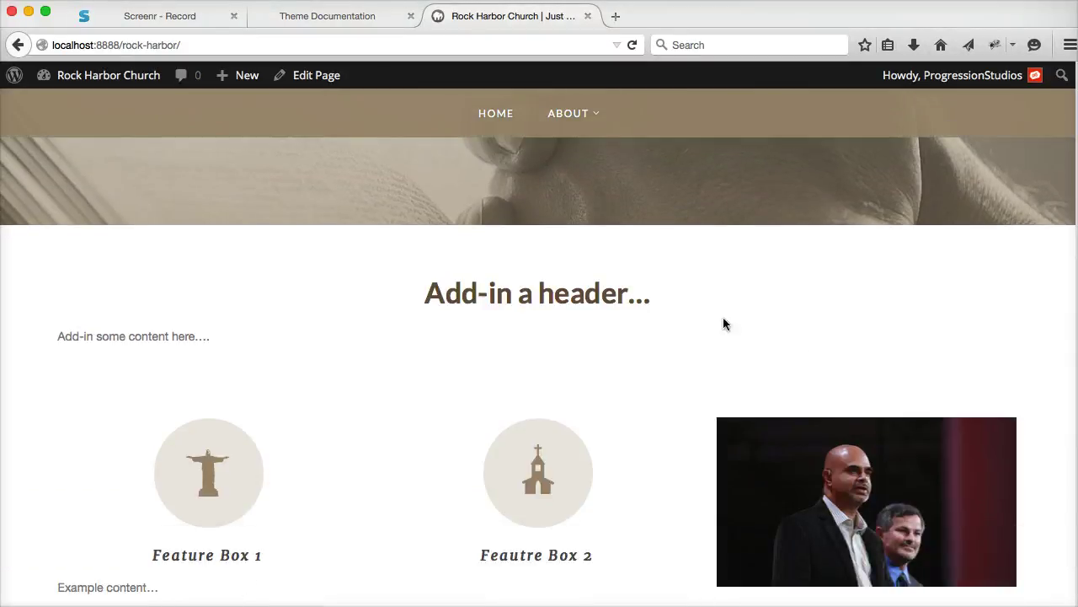
pyautogui.scroll(-4, 481, 325)
pyautogui.scroll(3, 72, 334)
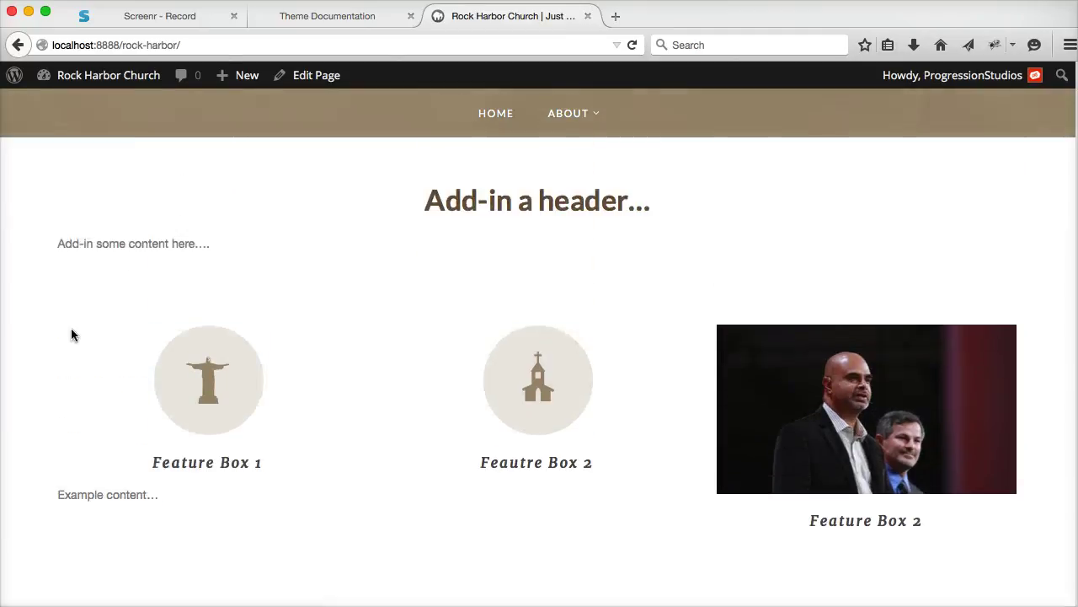
pyautogui.moveTo(73, 335); pyautogui.dragTo(756, 404)
pyautogui.click(830, 289)
pyautogui.scroll(-5, 831, 289)
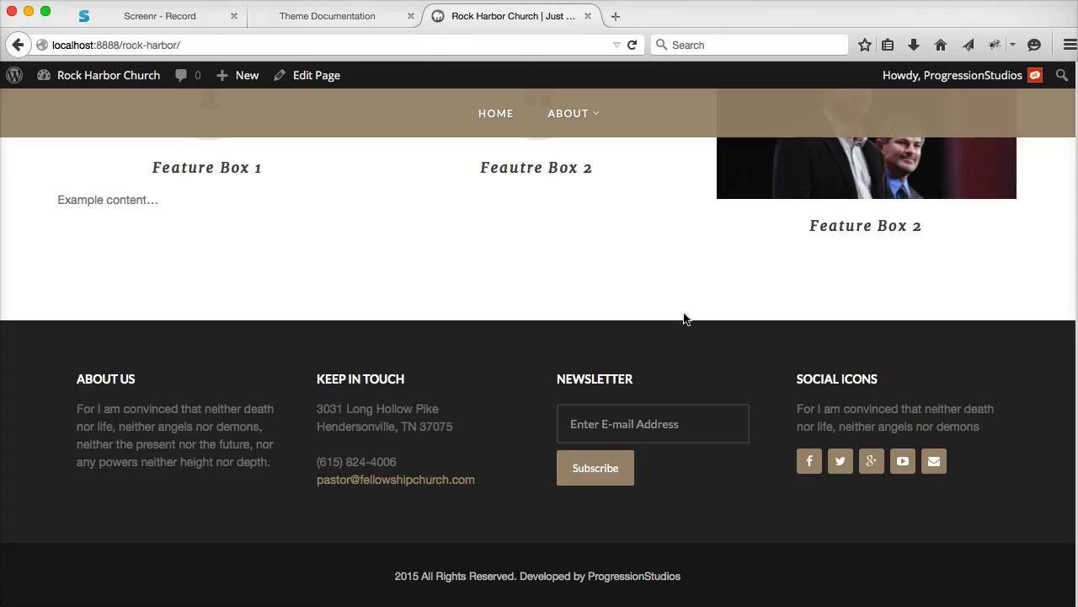
pyautogui.scroll(15, 582, 294)
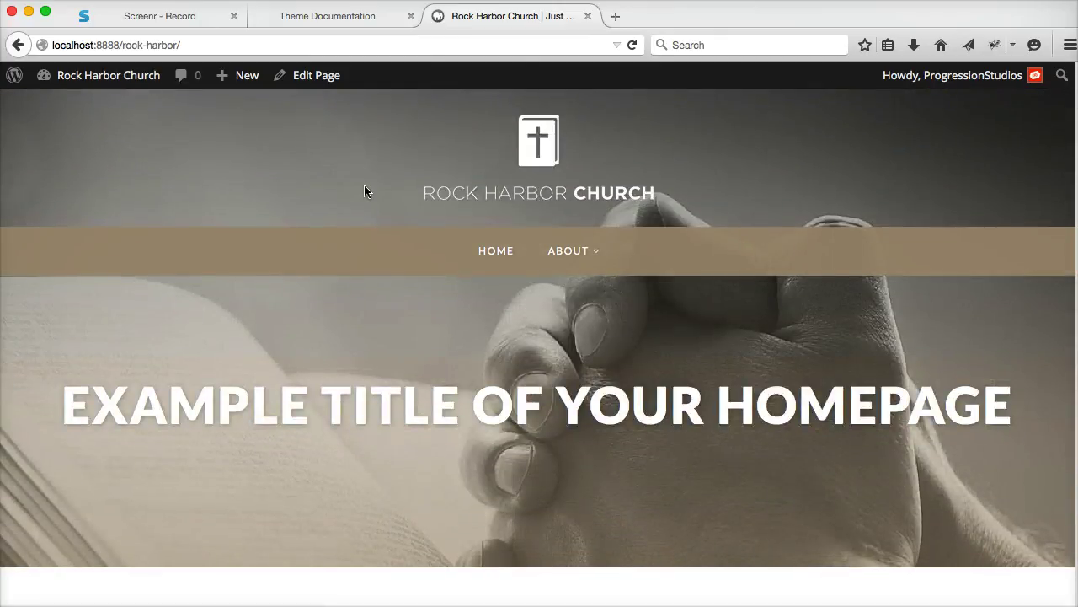
# - In Appearance > Widgets, collapse Sidebar and expand Homepage Widgets and Home: Widgets on all Pages
pyautogui.click(115, 75)
pyautogui.moveTo(50, 450)
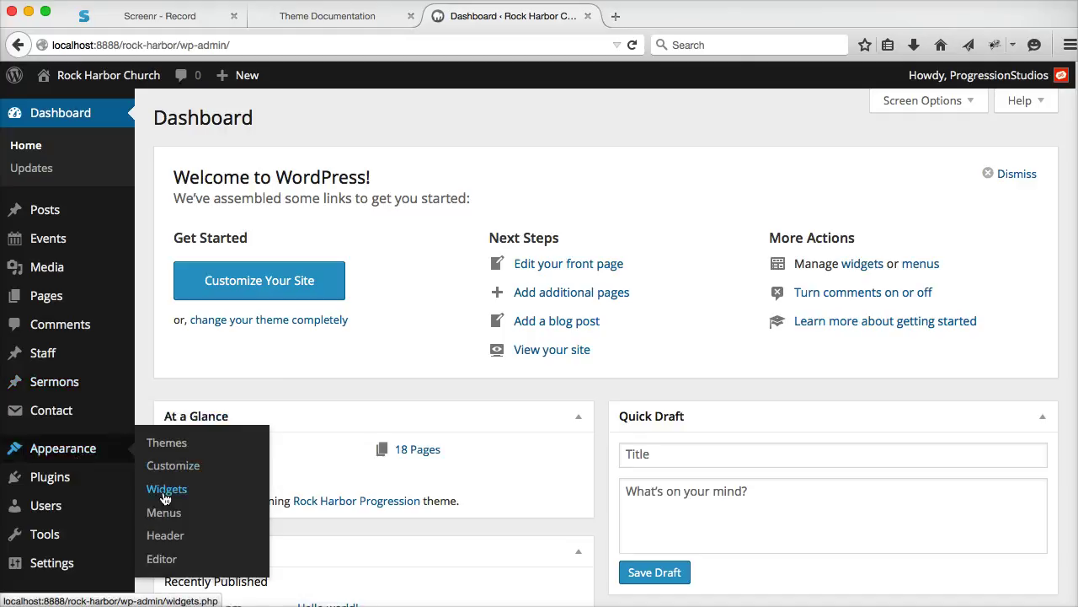
pyautogui.click(166, 491)
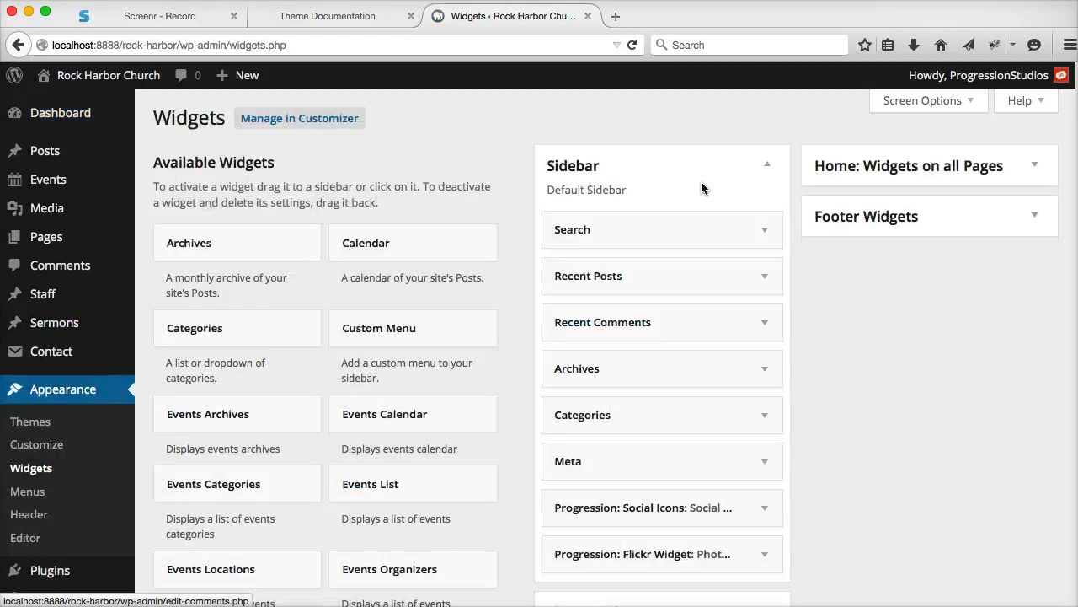
pyautogui.click(748, 165)
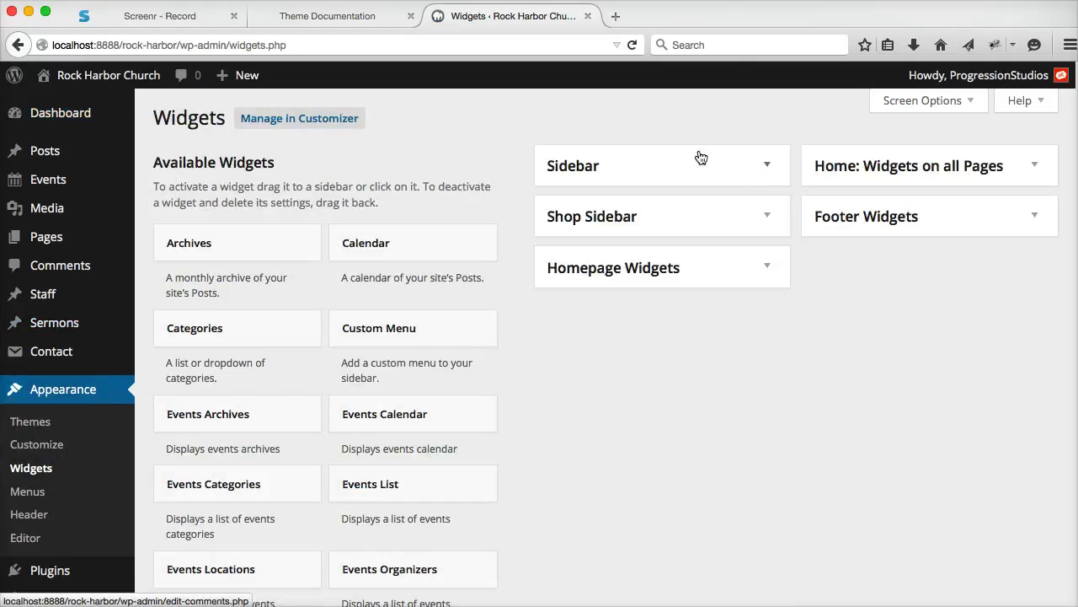
pyautogui.click(725, 271)
pyautogui.click(873, 165)
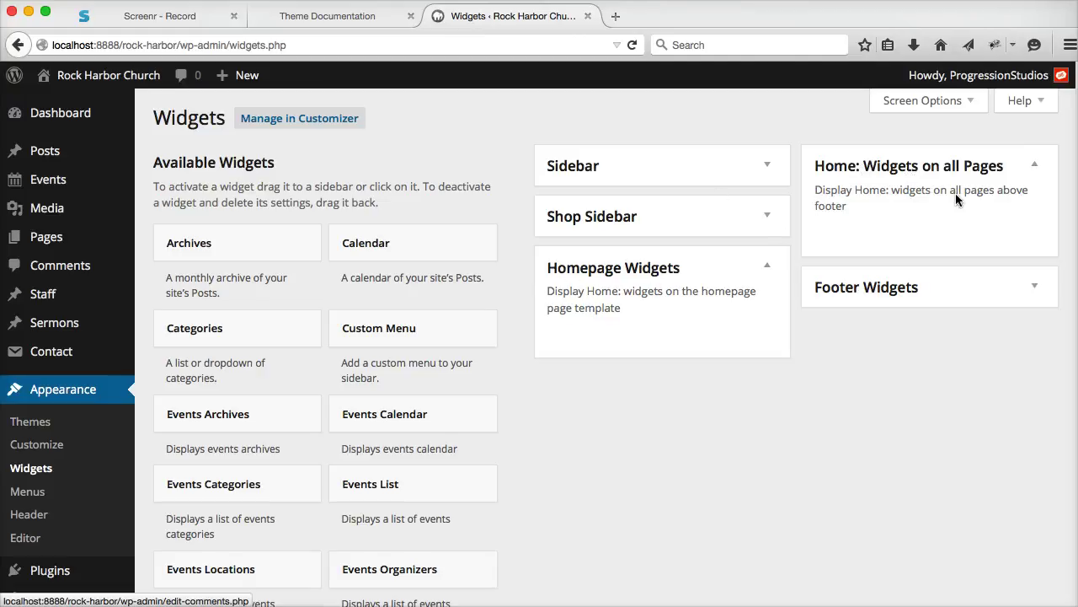
pyautogui.scroll(-5, 571, 331)
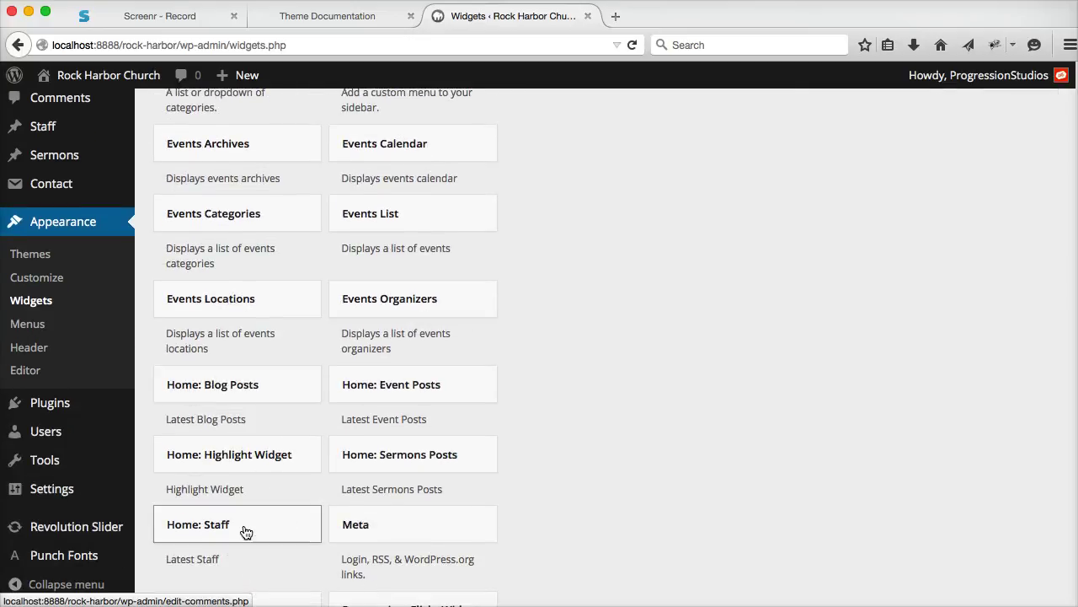
pyautogui.scroll(-1, 356, 385)
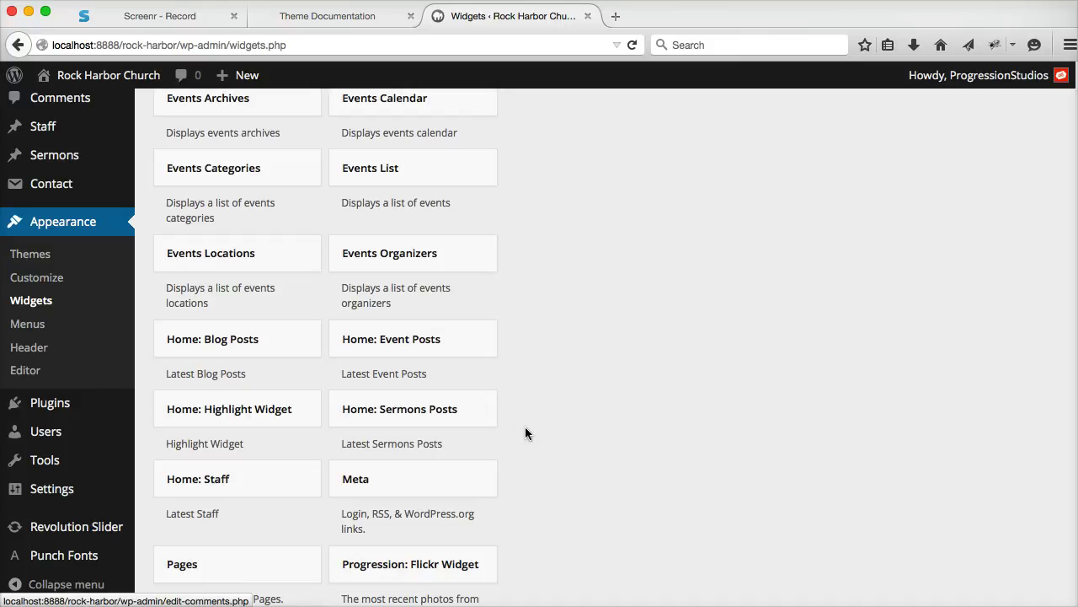
pyautogui.scroll(1, 502, 419)
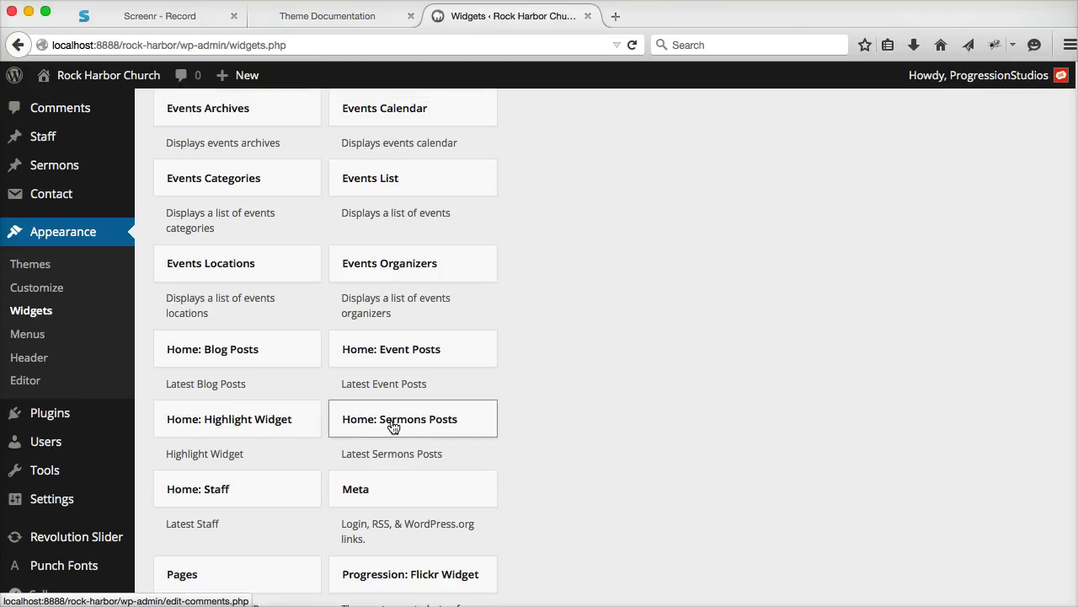
# - Drop Home: Sermons Posts into Homepage Widgets and open the site homepage in a new tab
pyautogui.moveTo(389, 428); pyautogui.dragTo(628, 337)
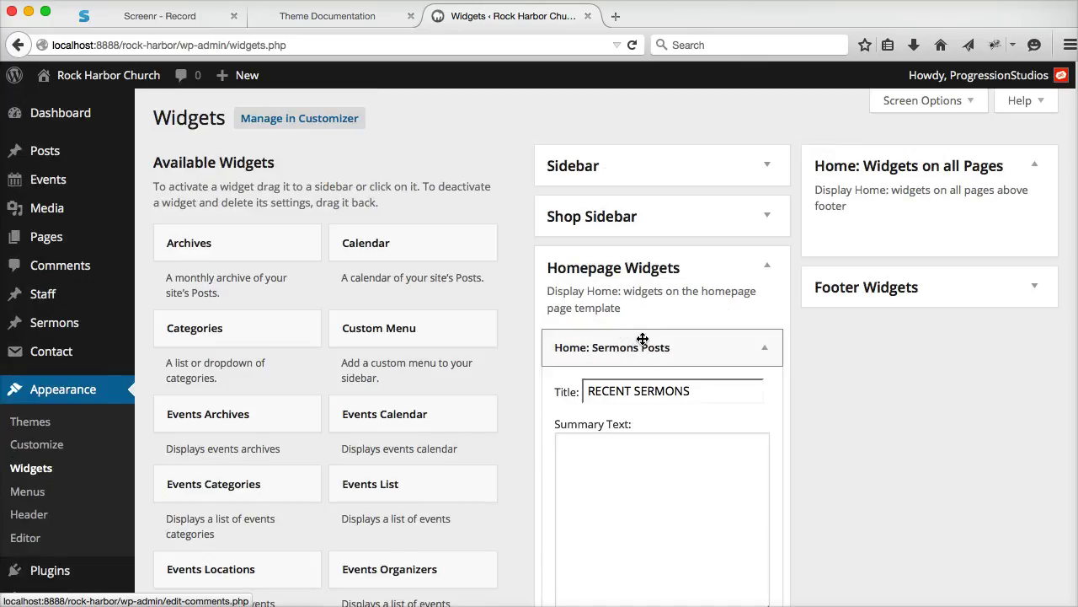
pyautogui.rightClick(125, 80)
pyautogui.click(166, 91)
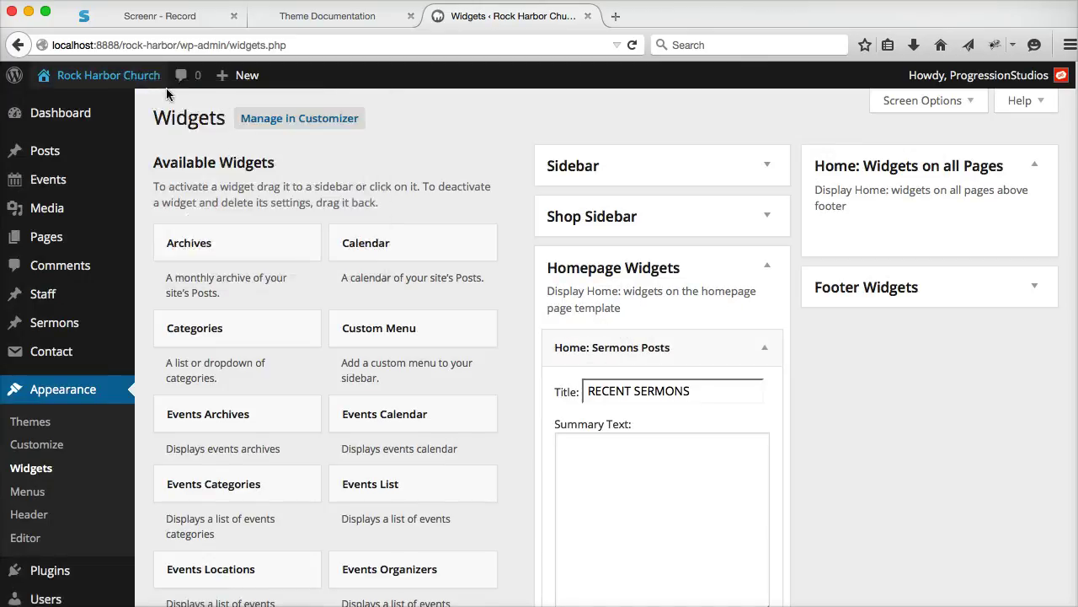
# - Check the new RECENT SERMONS section on the live homepage, then return to the Widgets tab
pyautogui.click(677, 17)
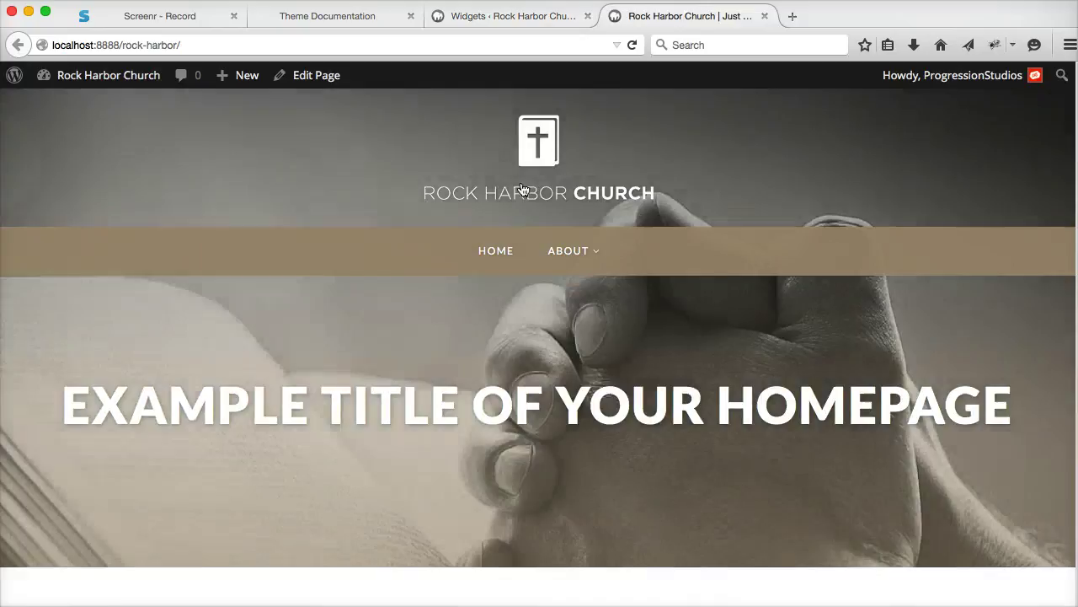
pyautogui.scroll(-6, 551, 159)
pyautogui.moveTo(555, 207)
pyautogui.scroll(-3, 555, 207)
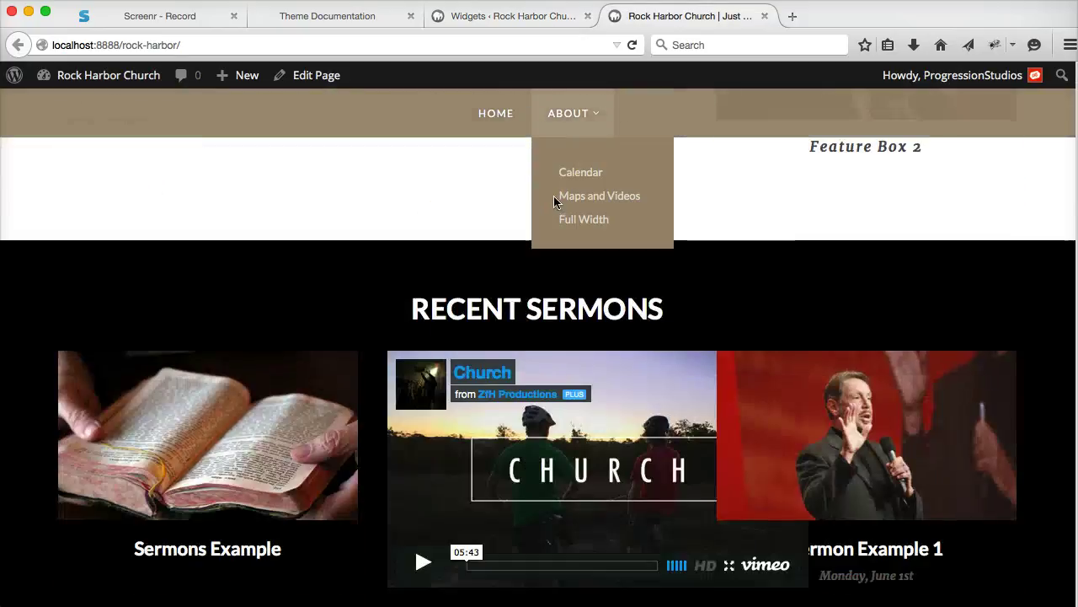
pyautogui.scroll(-2, 551, 344)
pyautogui.scroll(4, 406, 294)
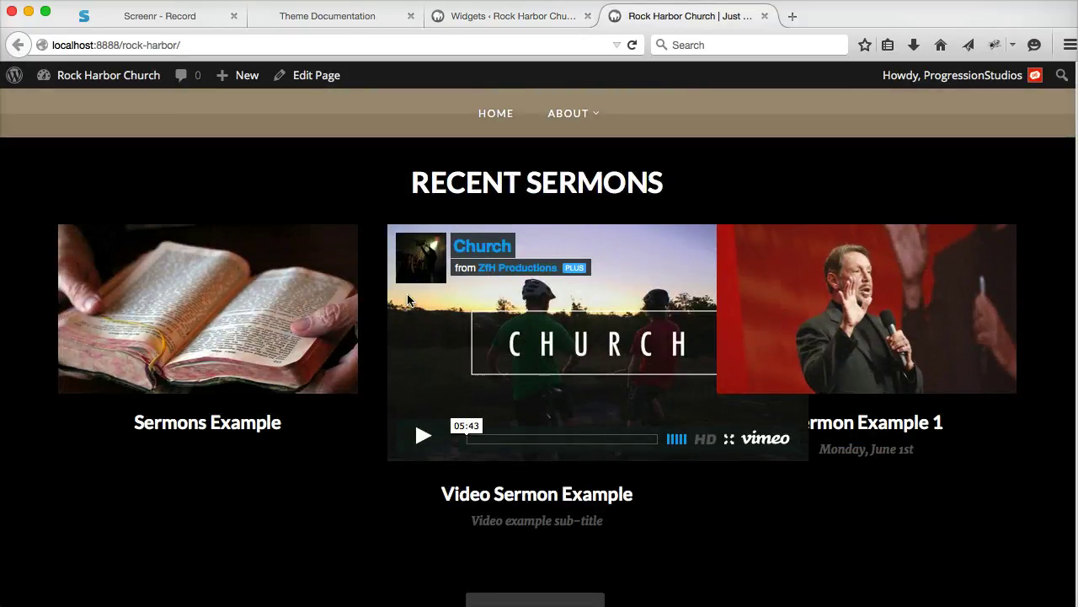
pyautogui.scroll(-8, 582, 171)
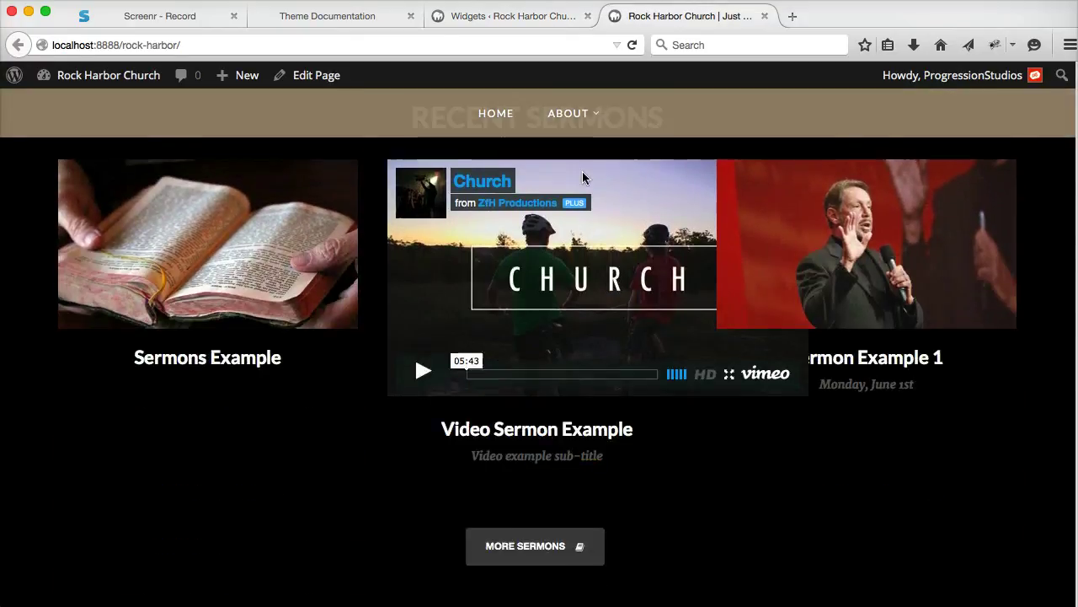
pyautogui.click(632, 44)
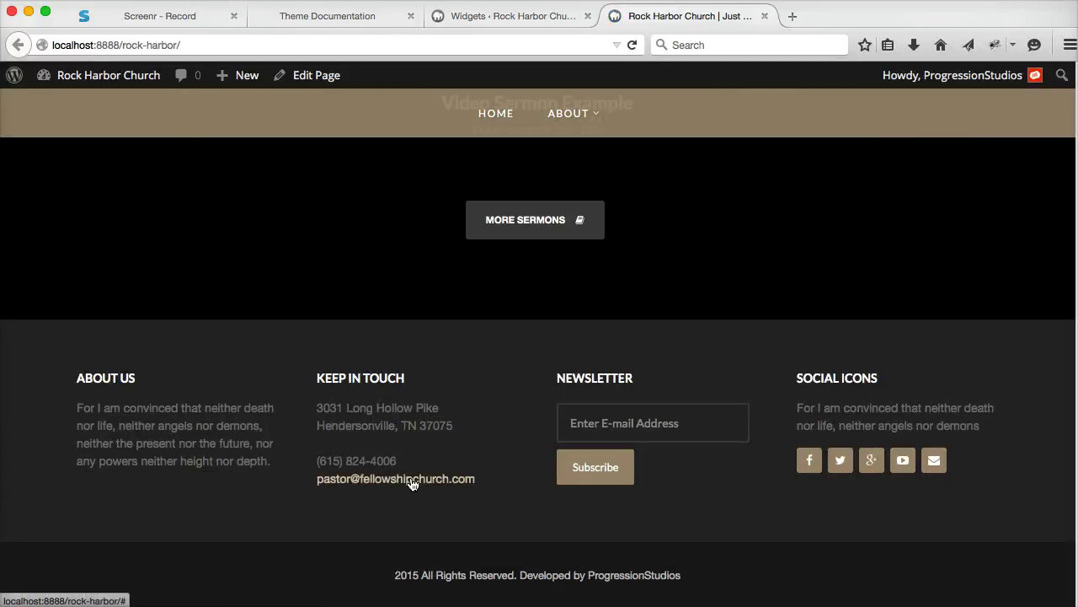
pyautogui.scroll(6, 438, 480)
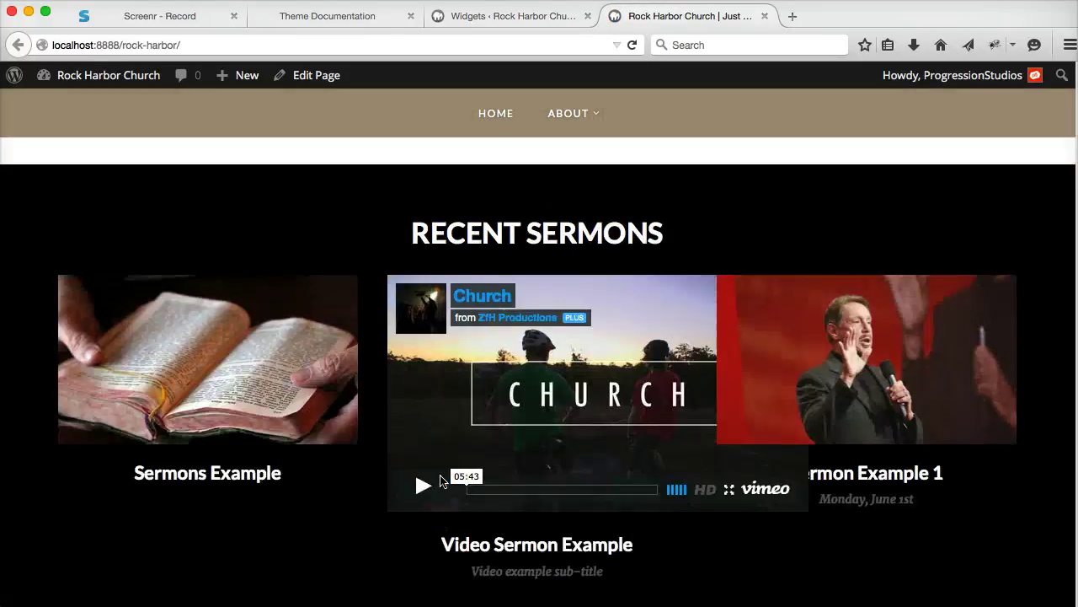
pyautogui.scroll(-1, 438, 480)
pyautogui.scroll(10, 500, 114)
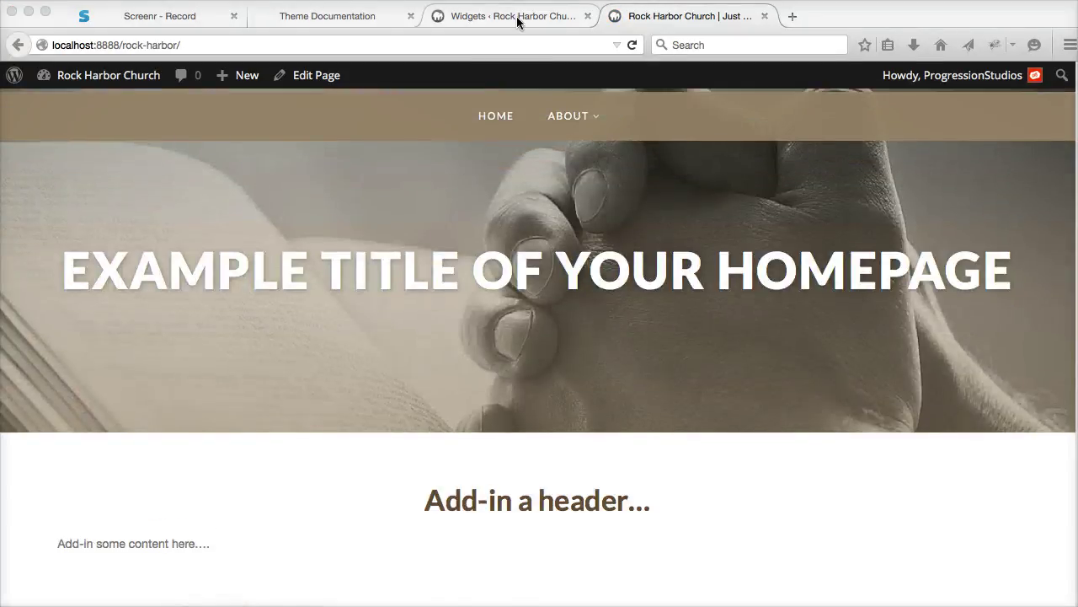
pyautogui.click(513, 18)
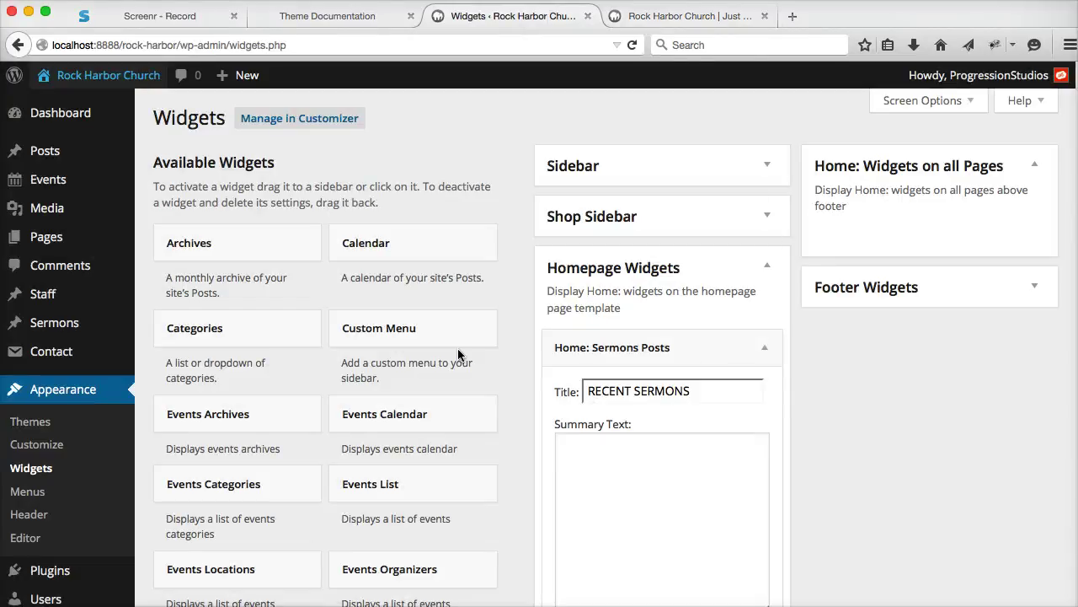
# - Review the Sermons Posts widget's Title and Summary Text settings
pyautogui.scroll(-5, 674, 315)
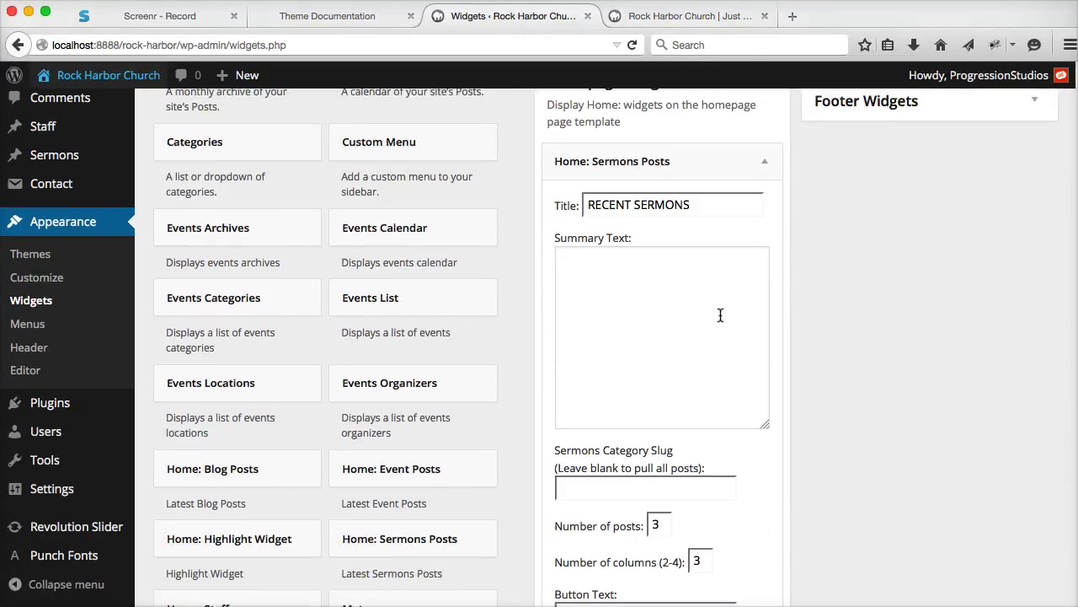
pyautogui.click(725, 166)
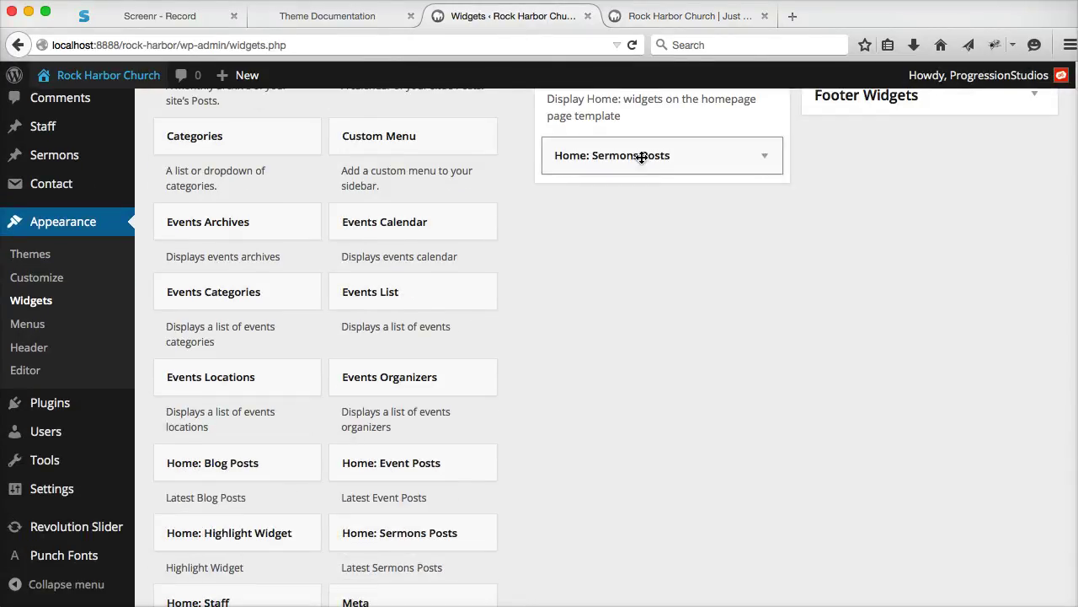
pyautogui.click(746, 161)
pyautogui.click(667, 272)
pyautogui.moveTo(707, 196); pyautogui.dragTo(516, 184)
pyautogui.click(666, 233)
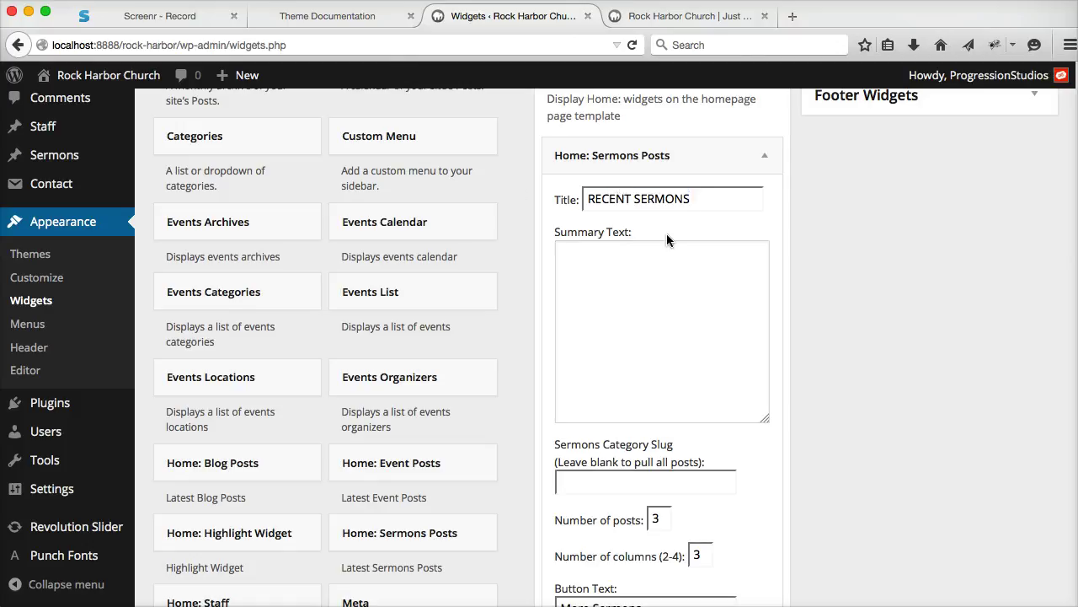
pyautogui.scroll(-4, 669, 253)
pyautogui.scroll(3, 674, 265)
pyautogui.scroll(-4, 695, 261)
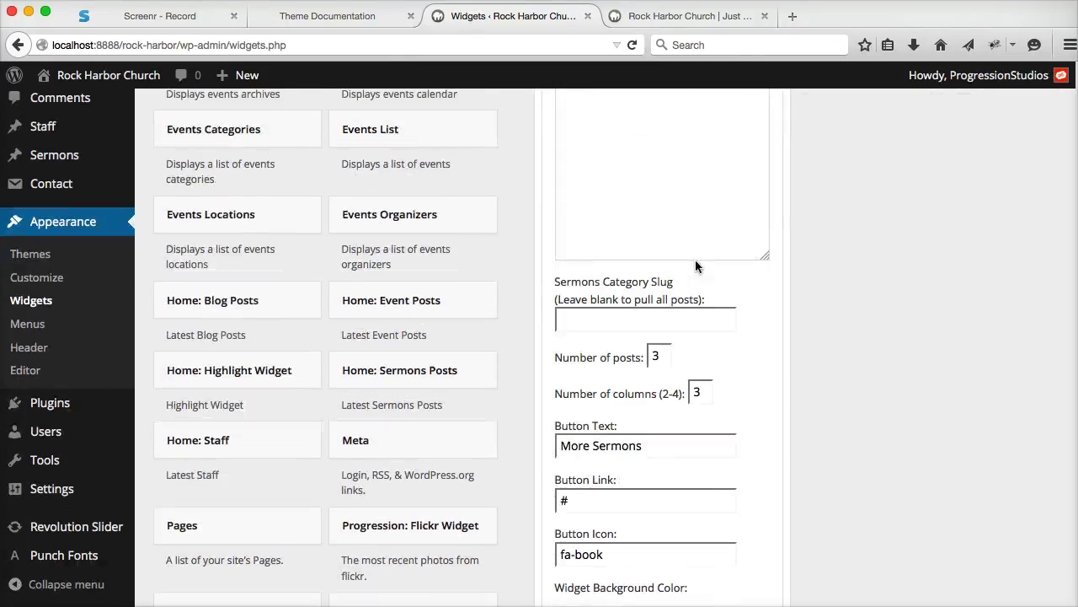
pyautogui.scroll(8, 695, 261)
pyautogui.scroll(-2, 703, 257)
pyautogui.scroll(-2, 706, 256)
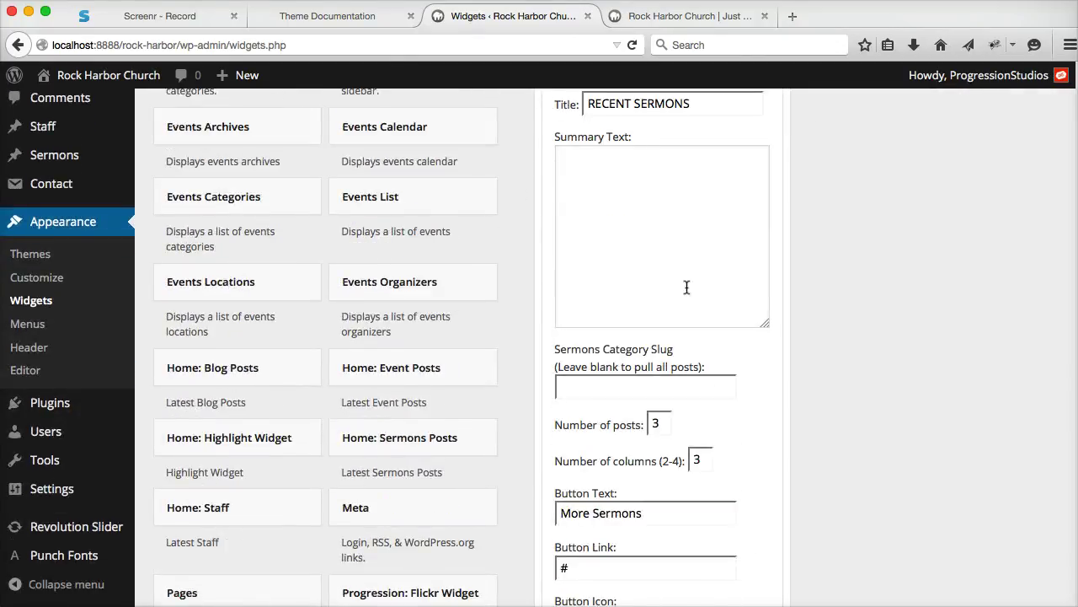
pyautogui.scroll(5, 657, 278)
pyautogui.scroll(-5, 621, 272)
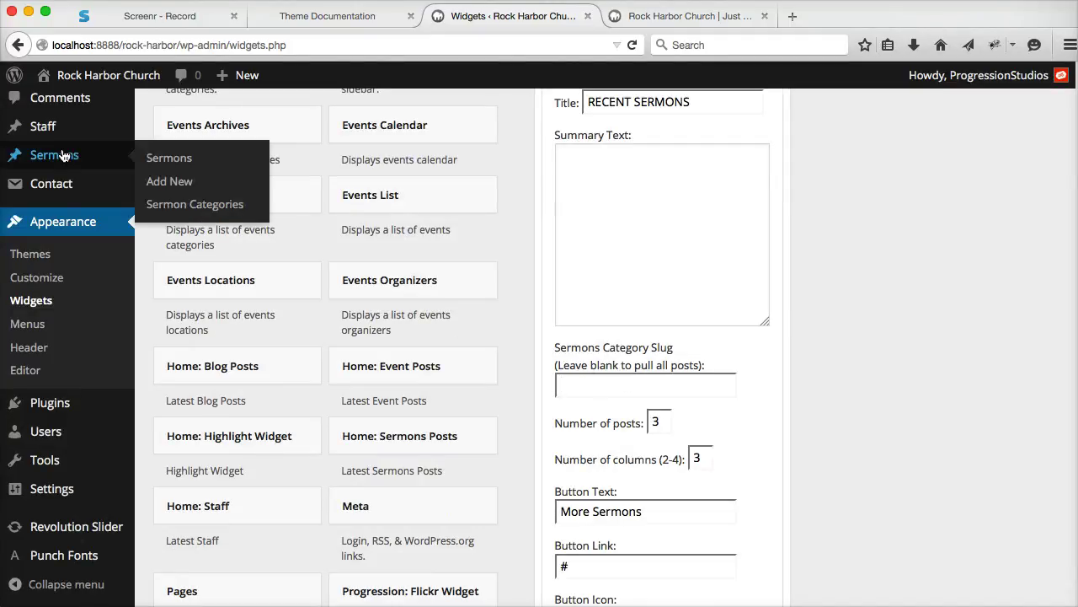
pyautogui.scroll(-4, 695, 337)
pyautogui.scroll(-1, 693, 362)
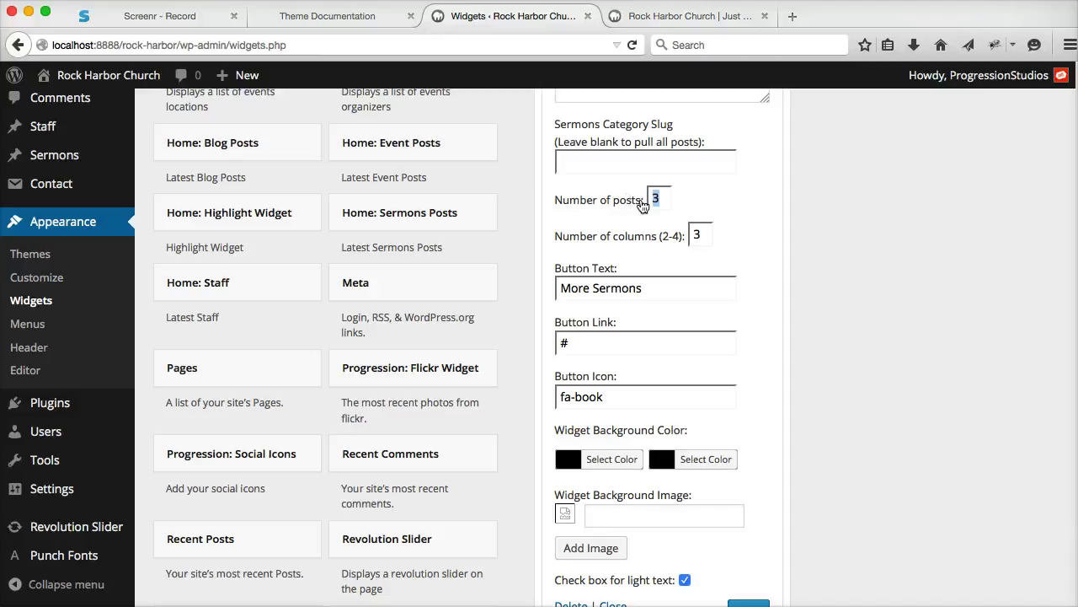
# - Compare the widget's More Sermons button text against the live homepage
pyautogui.rightClick(682, 286)
pyautogui.click(676, 271)
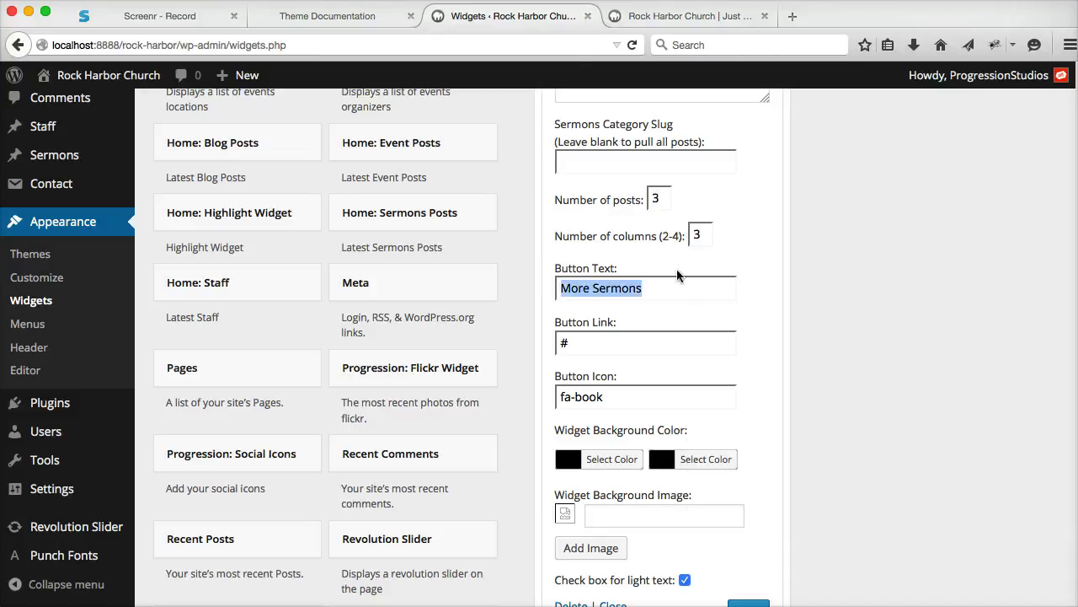
pyautogui.click(691, 16)
pyautogui.scroll(-5, 563, 318)
pyautogui.scroll(-10, 563, 318)
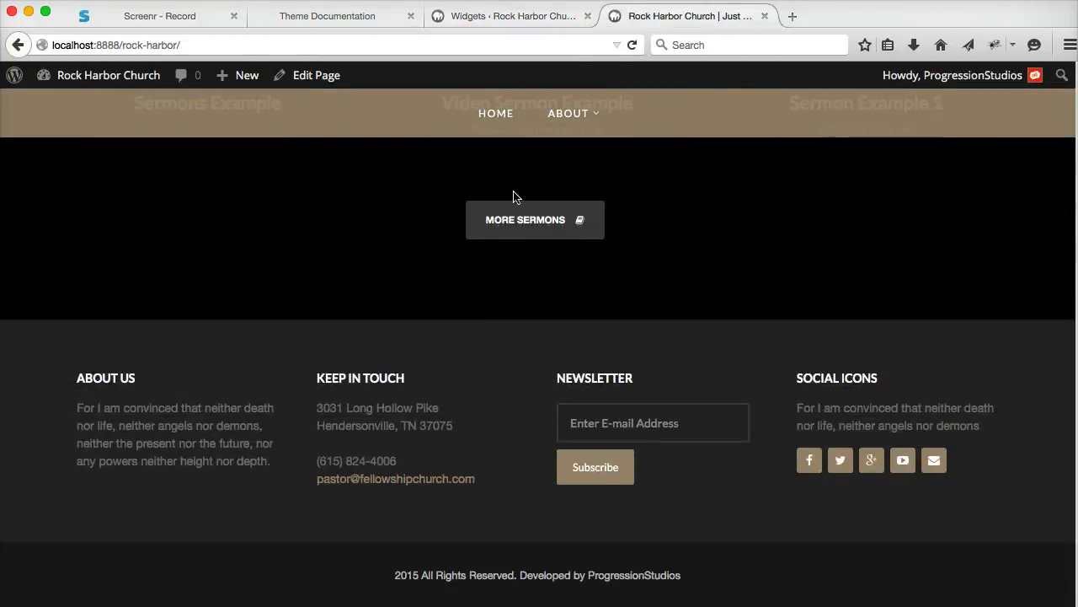
pyautogui.click(513, 16)
pyautogui.tripleClick(656, 293)
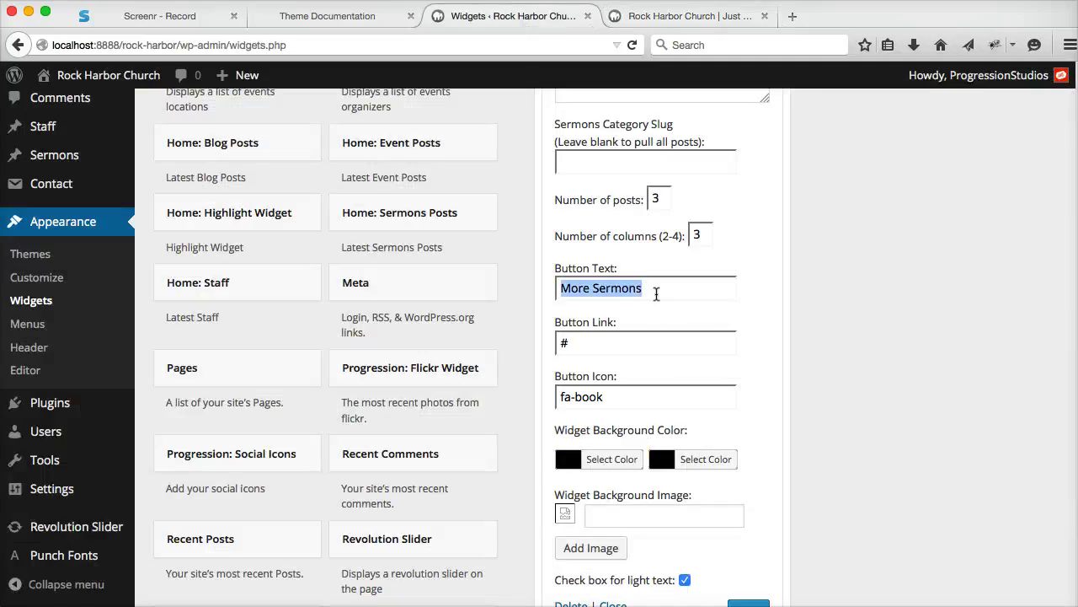
pyautogui.click(635, 336)
pyautogui.scroll(-3, 674, 366)
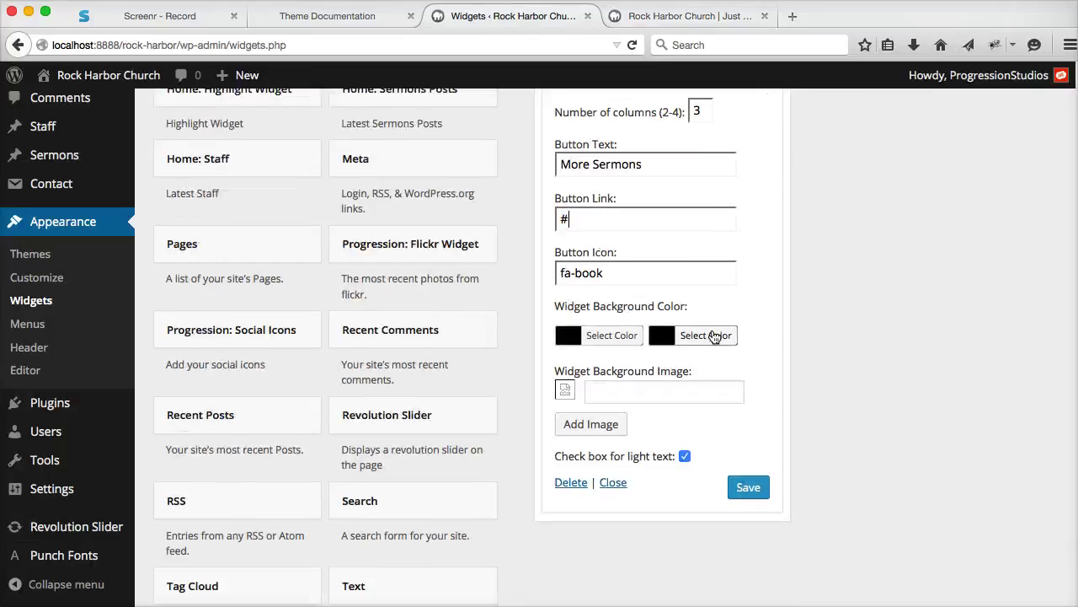
# - Clear the widget's second background colour and open Add Image to browse the Media Library
pyautogui.click(715, 335)
pyautogui.scroll(-5, 707, 335)
pyautogui.moveTo(638, 321)
pyautogui.mouseDown()
pyautogui.moveTo(520, 296)
pyautogui.moveTo(529, 292)
pyautogui.mouseUp()
pyautogui.click(743, 170)
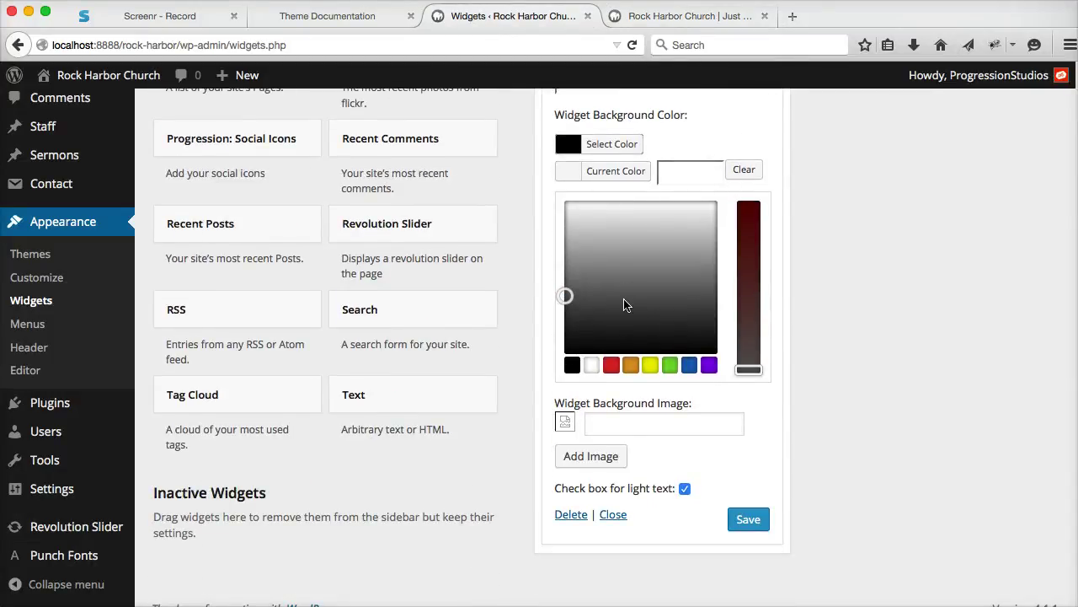
pyautogui.click(640, 346)
pyautogui.click(921, 315)
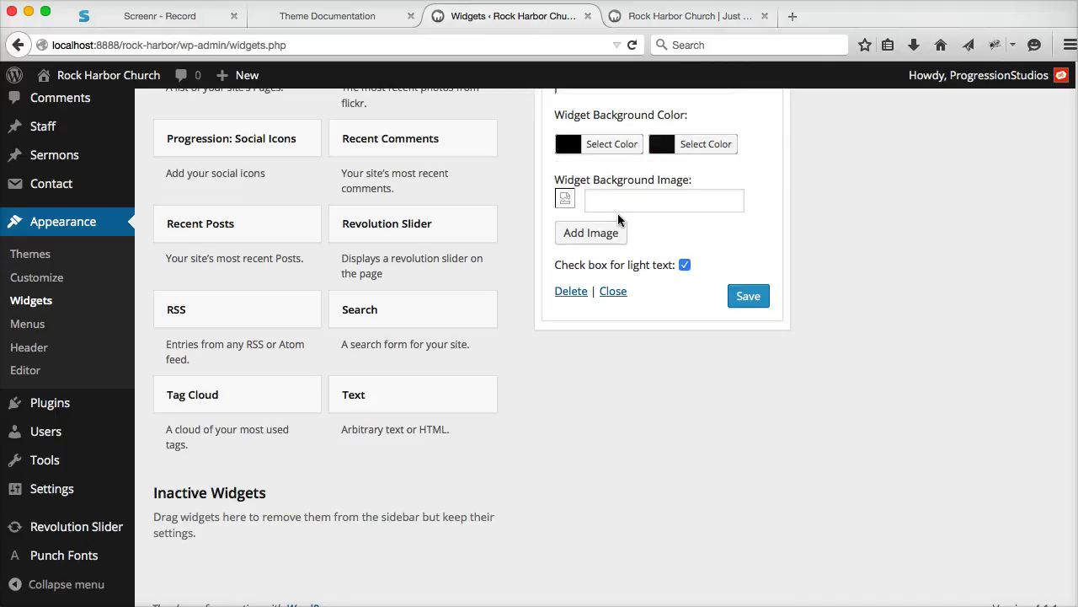
pyautogui.click(624, 199)
pyautogui.click(596, 239)
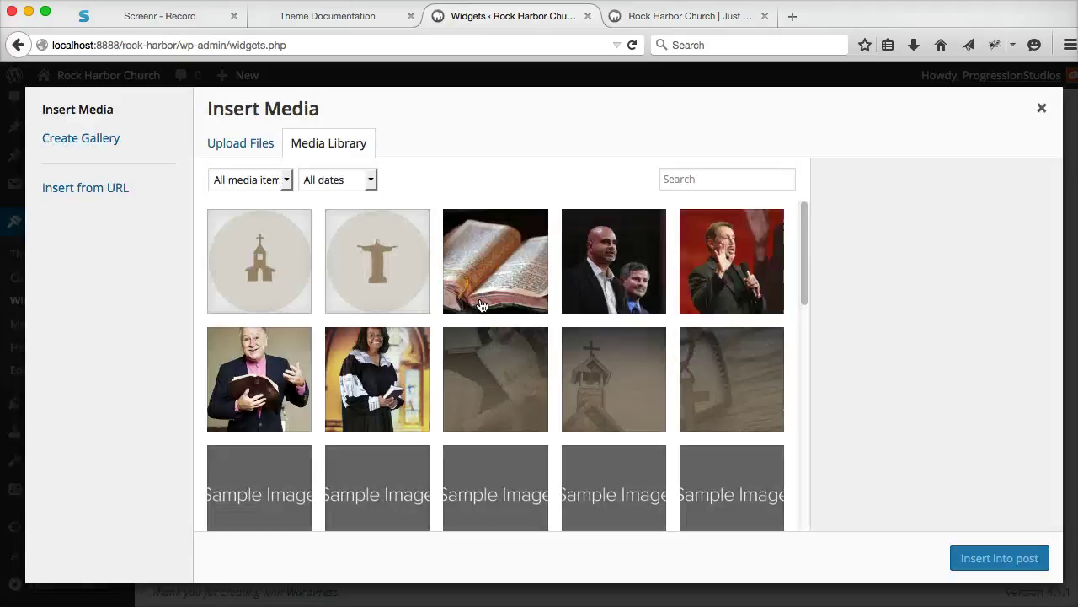
# - Insert slide-2.jpg as the Sermons widget background, save, and reload the homepage to check it
pyautogui.click(624, 401)
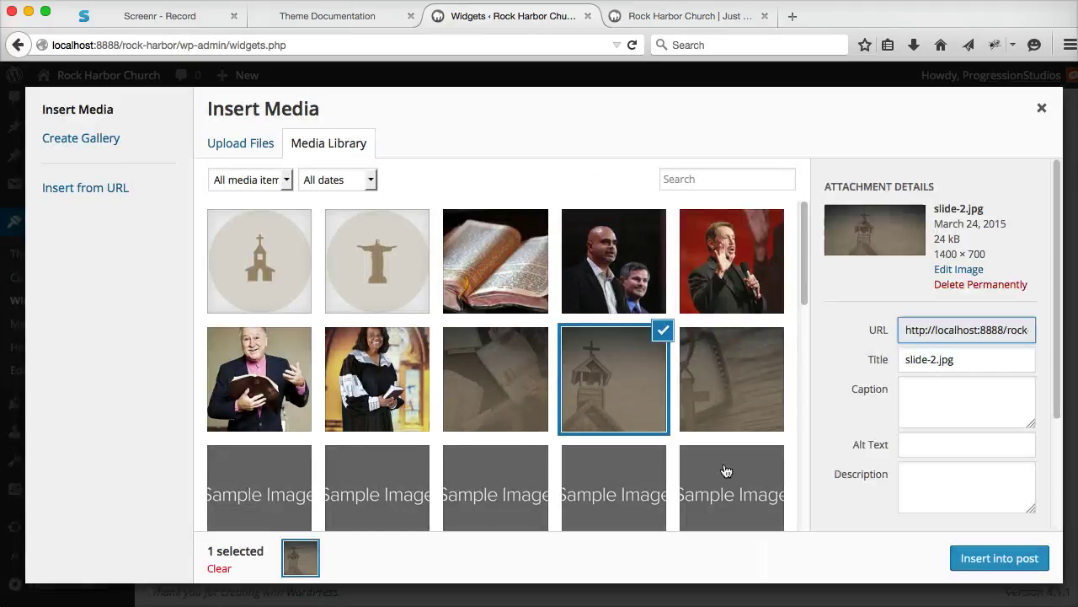
pyautogui.click(999, 559)
pyautogui.click(741, 339)
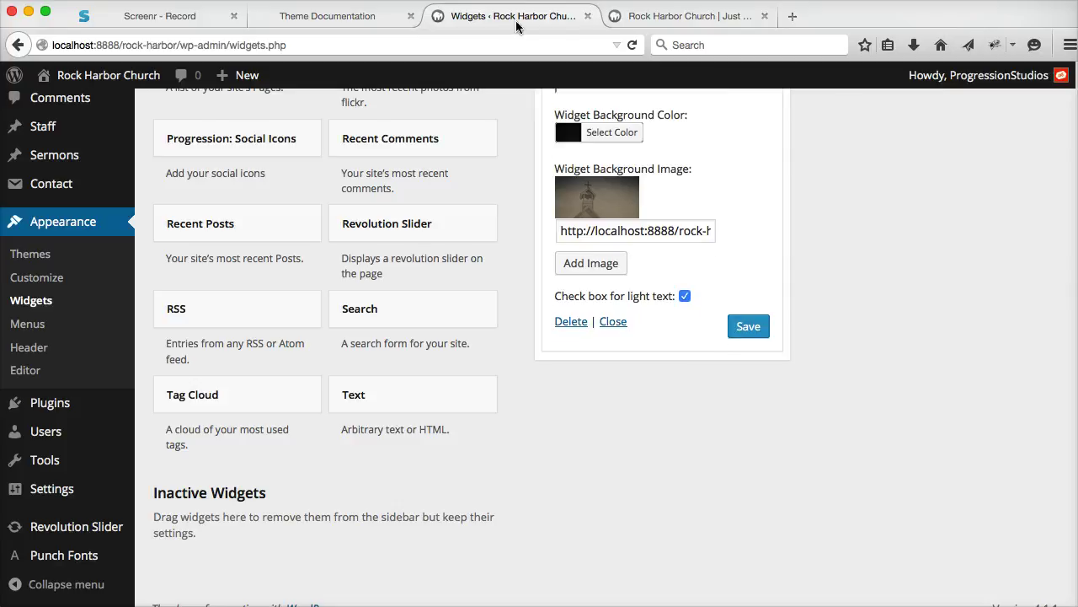
pyautogui.click(674, 16)
pyautogui.click(639, 44)
pyautogui.click(640, 45)
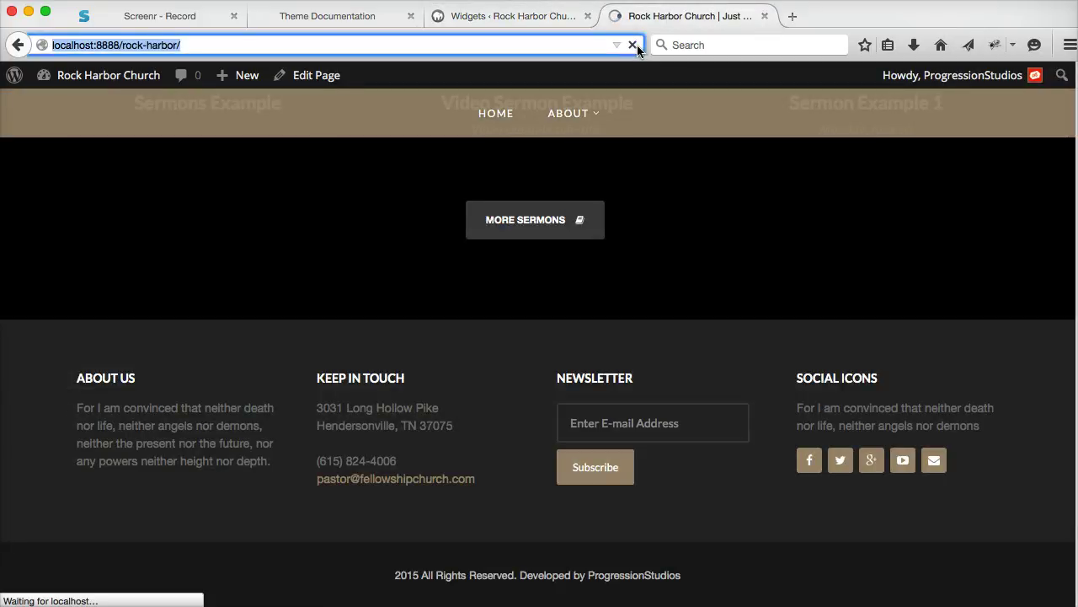
pyautogui.scroll(5, 757, 430)
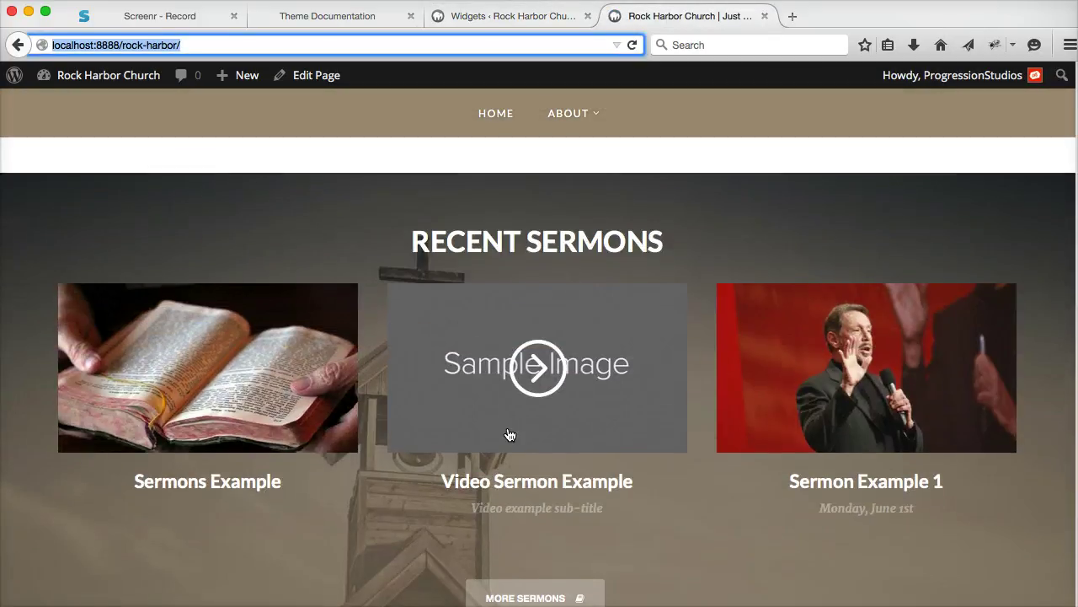
pyautogui.scroll(-4, 510, 435)
pyautogui.scroll(2, 542, 393)
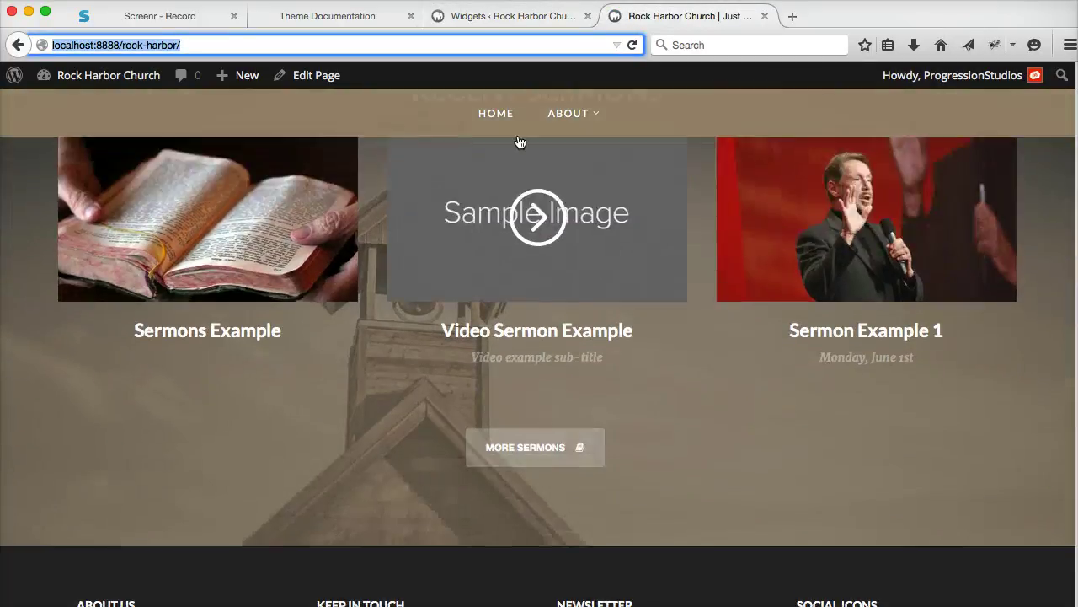
# - Save the Sermons widget with light text unchecked and reload the homepage
pyautogui.click(507, 19)
pyautogui.scroll(1, 705, 376)
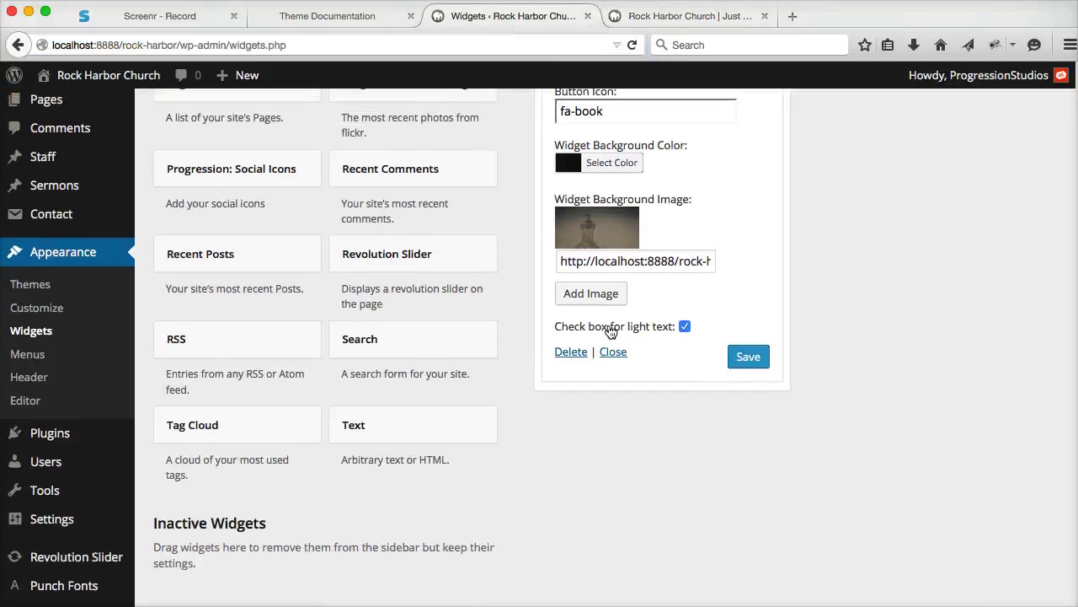
pyautogui.click(747, 362)
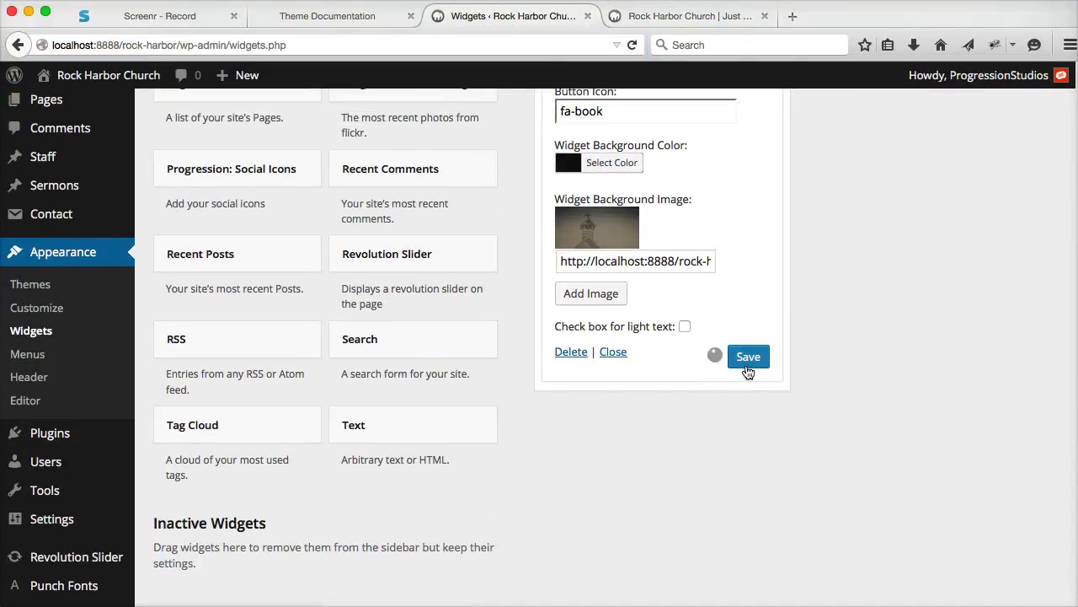
pyautogui.click(630, 15)
pyautogui.click(633, 45)
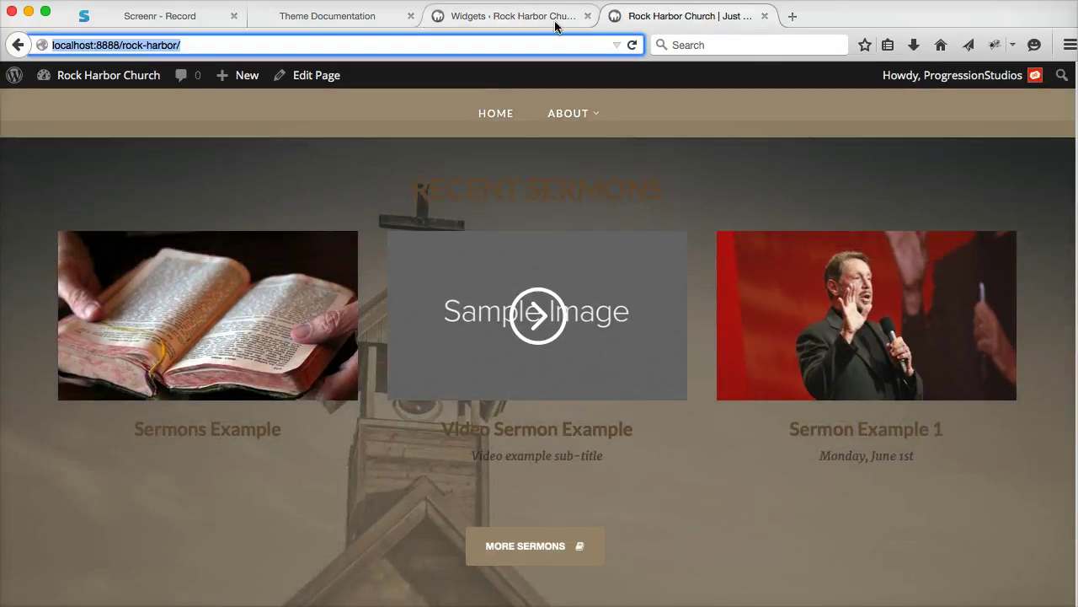
# - Inspect the background image address and reload the live homepage
pyautogui.click(556, 23)
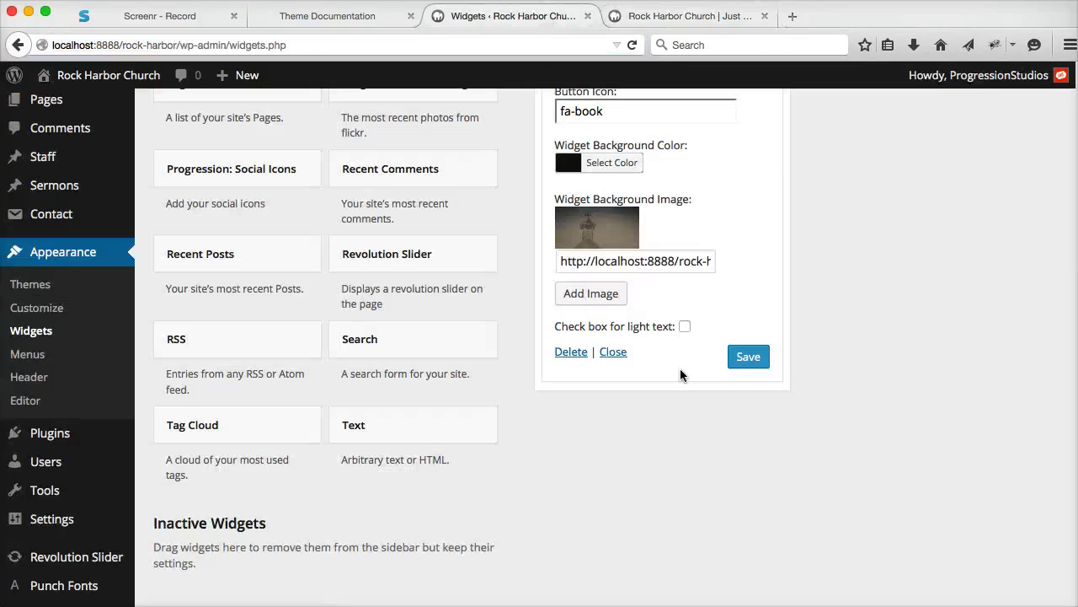
pyautogui.click(662, 255)
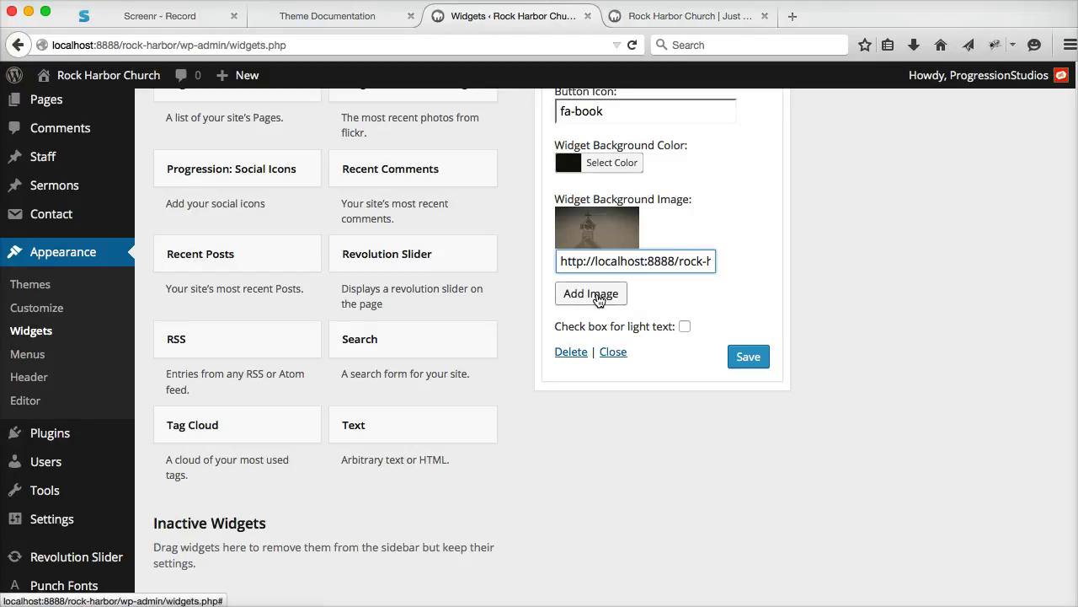
pyautogui.click(687, 16)
pyautogui.scroll(3, 596, 408)
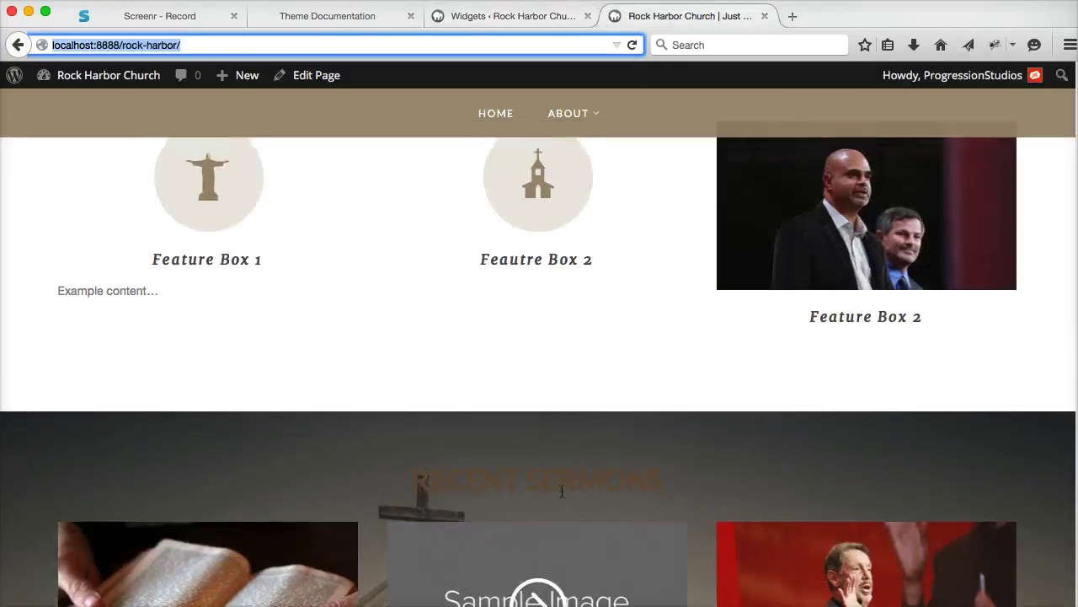
pyautogui.scroll(-5, 573, 487)
pyautogui.press('super+r')
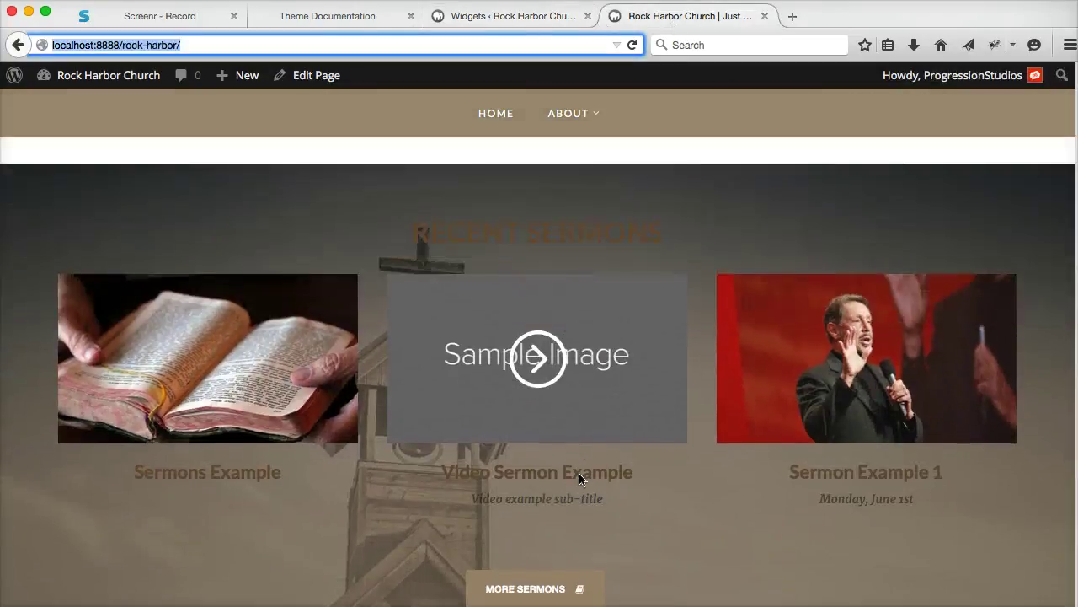
# - Re-tick 'Check box for light text' and collapse the Home: Sermons Posts widget
pyautogui.click(508, 20)
pyautogui.scroll(5, 657, 459)
pyautogui.scroll(-5, 657, 452)
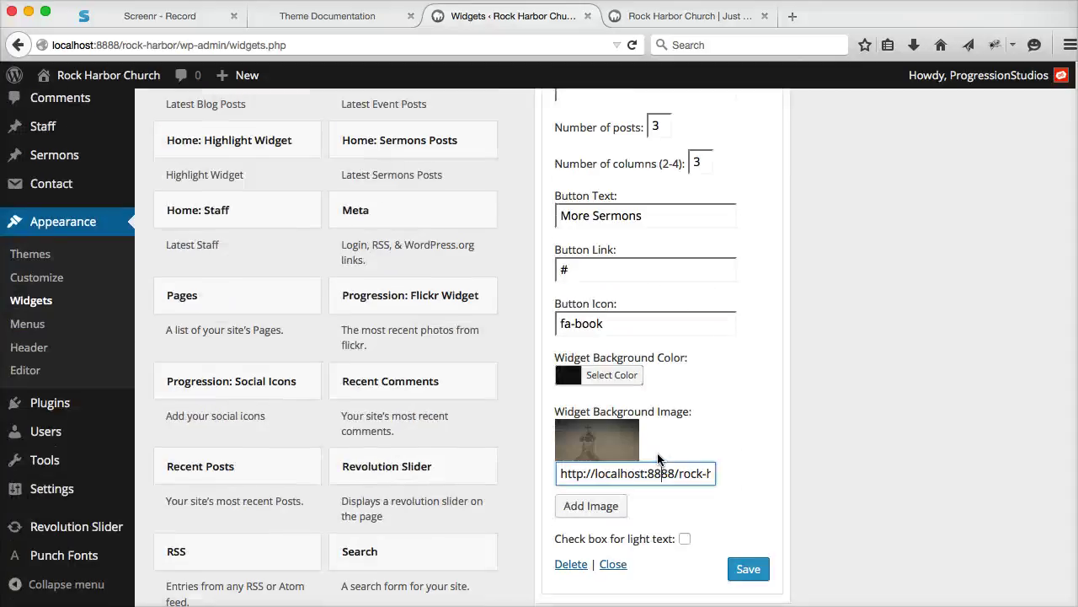
pyautogui.click(684, 410)
pyautogui.scroll(10, 698, 434)
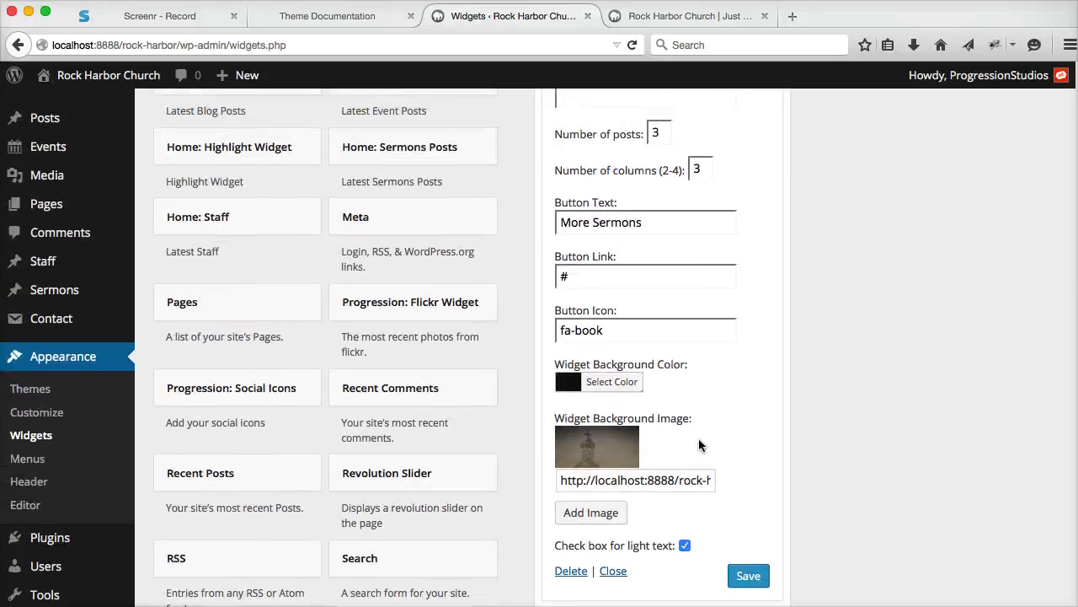
pyautogui.scroll(-10, 662, 476)
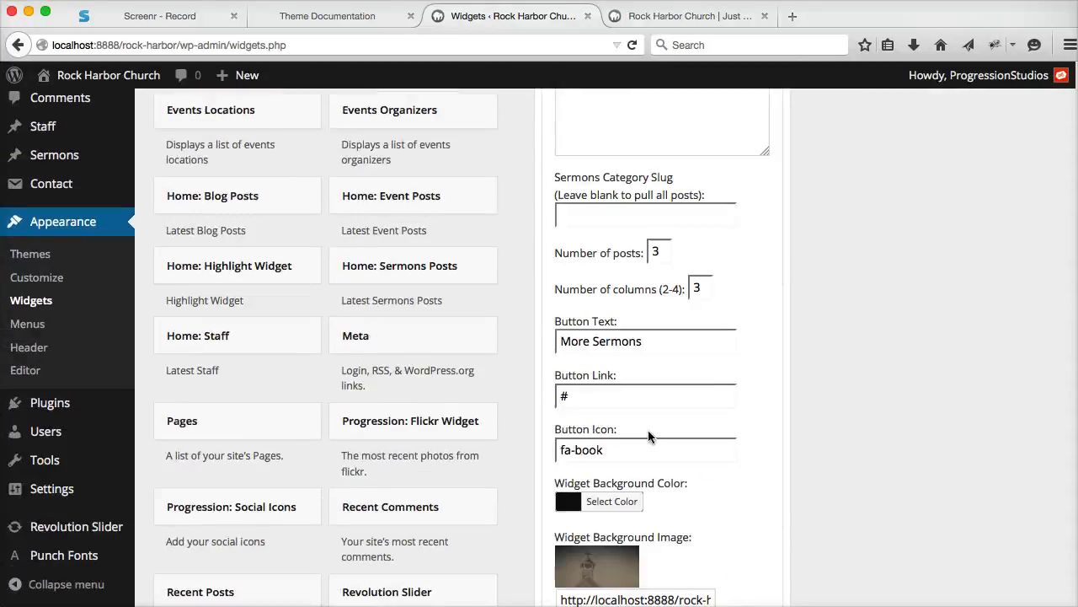
pyautogui.click(748, 561)
pyautogui.scroll(10, 746, 404)
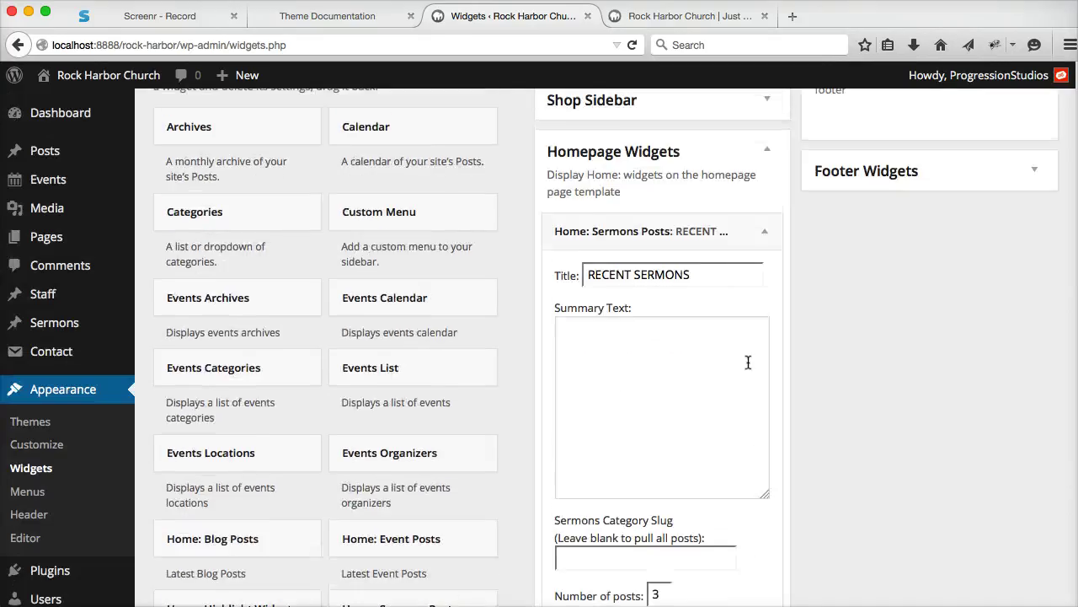
pyautogui.click(766, 237)
pyautogui.scroll(-3, 347, 392)
pyautogui.scroll(-6, 348, 388)
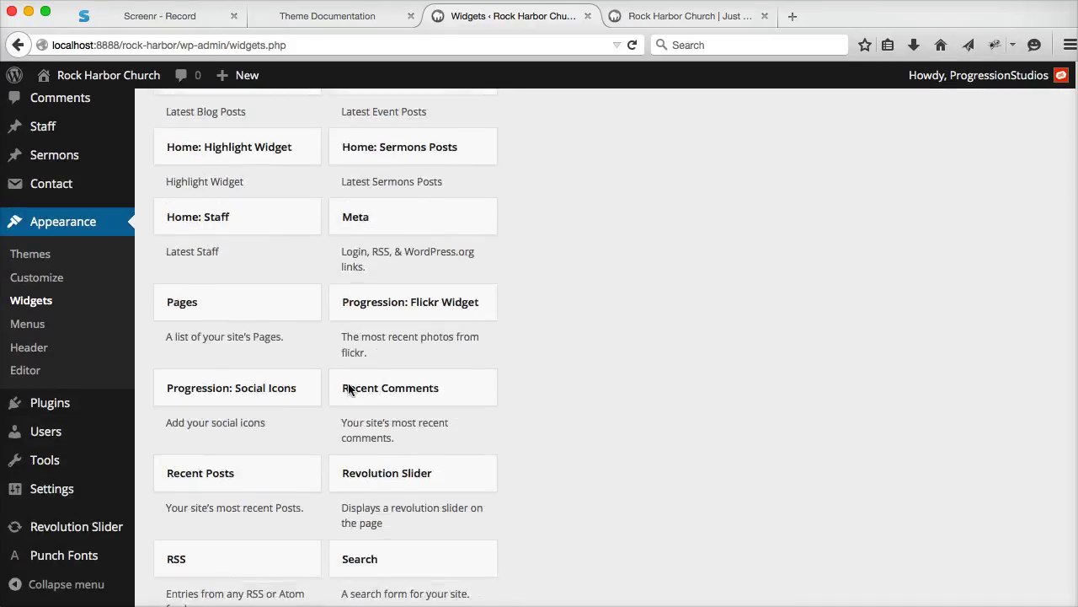
pyautogui.scroll(4, 348, 388)
pyautogui.scroll(1, 348, 388)
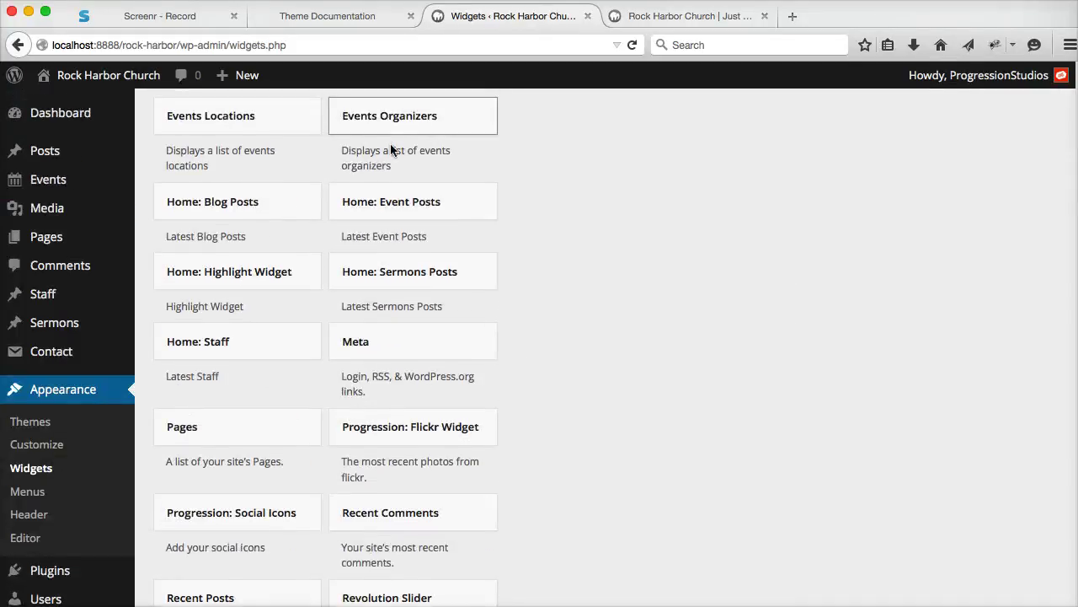
# - Add the Home: Staff widget to Homepage Widgets as the PASTORS section with 4 posts, 4 columns
pyautogui.moveTo(229, 344); pyautogui.dragTo(630, 329)
pyautogui.scroll(-5, 640, 253)
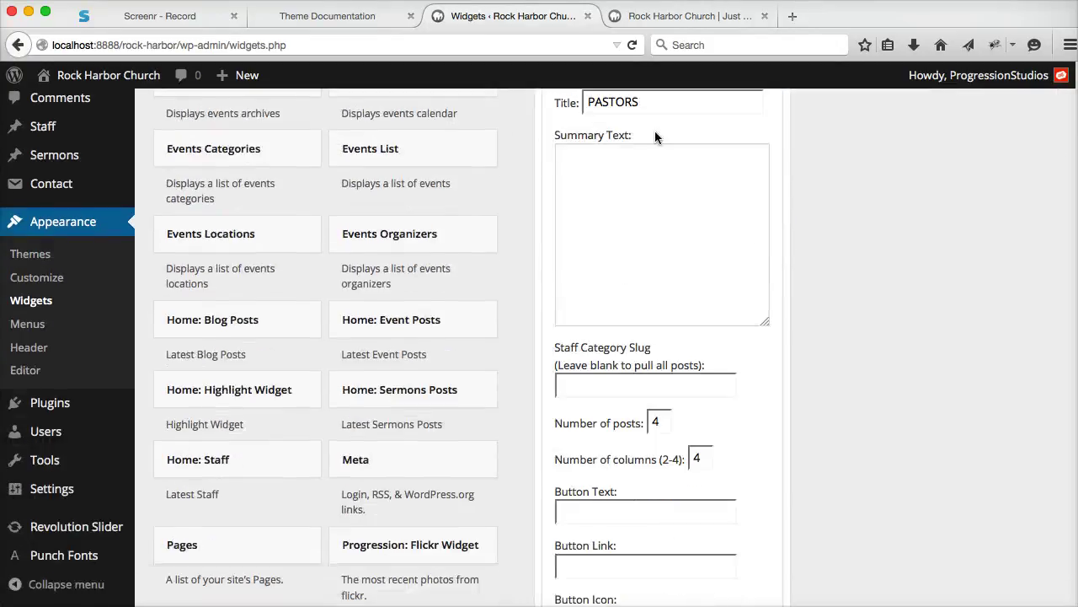
pyautogui.moveTo(593, 104); pyautogui.dragTo(589, 103)
pyautogui.click(650, 209)
pyautogui.scroll(-5, 652, 216)
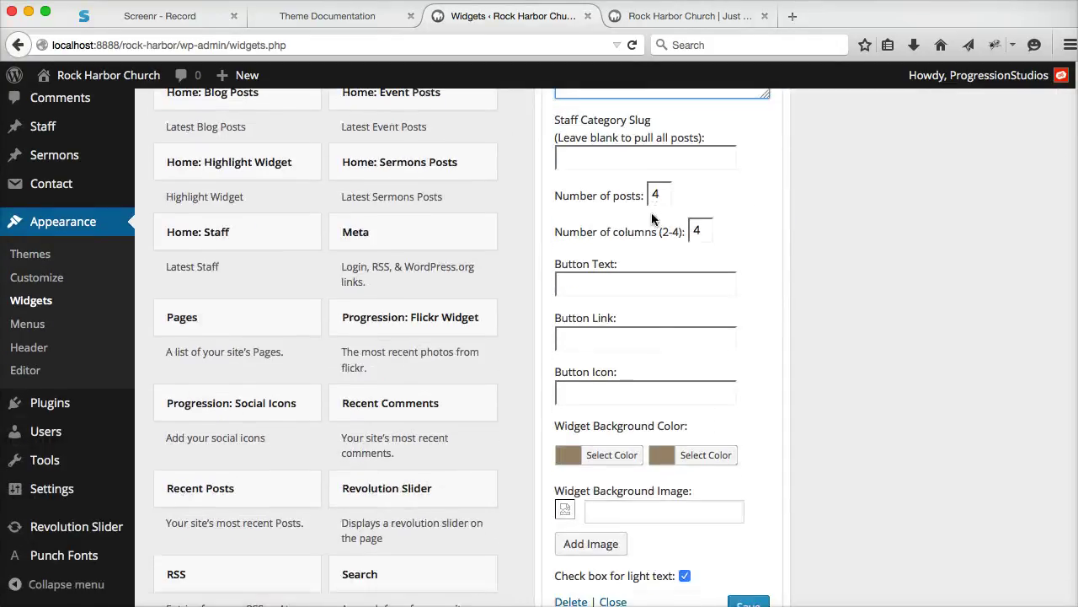
pyautogui.scroll(-3, 640, 210)
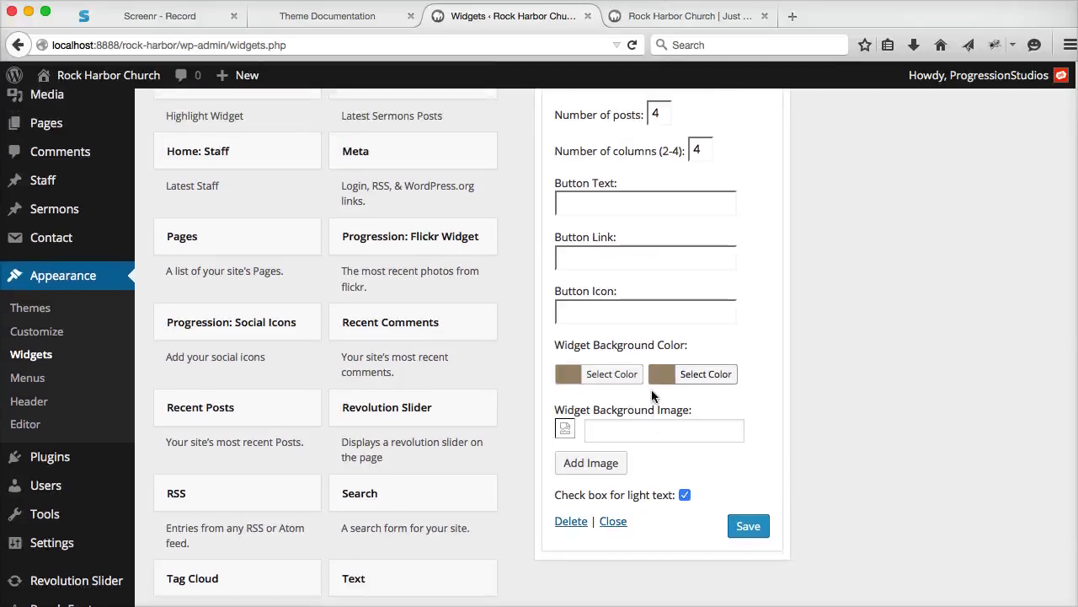
# - Reload the live homepage and scroll through the Recent Sermons and Pastors sections
pyautogui.click(658, 28)
pyautogui.click(632, 45)
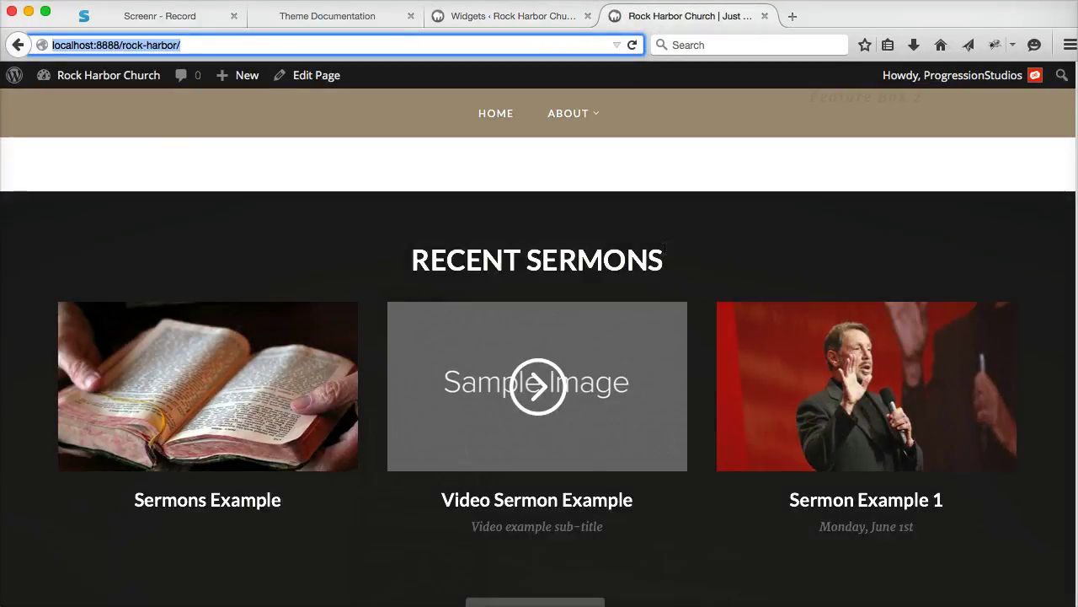
pyautogui.scroll(-5, 671, 250)
pyautogui.scroll(-3, 673, 252)
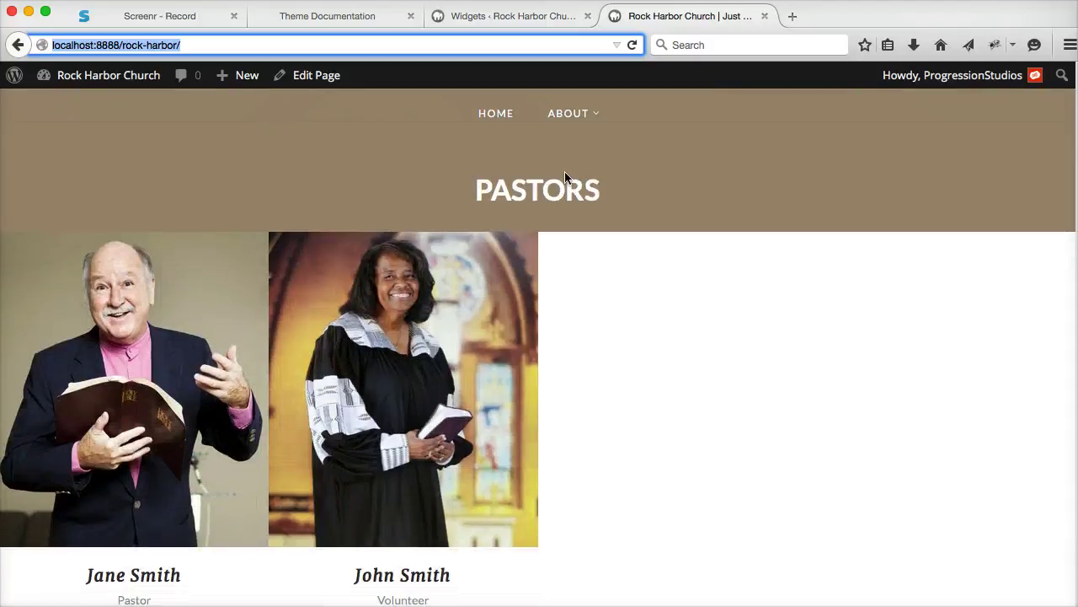
pyautogui.scroll(-2, 519, 215)
pyautogui.scroll(4, 527, 223)
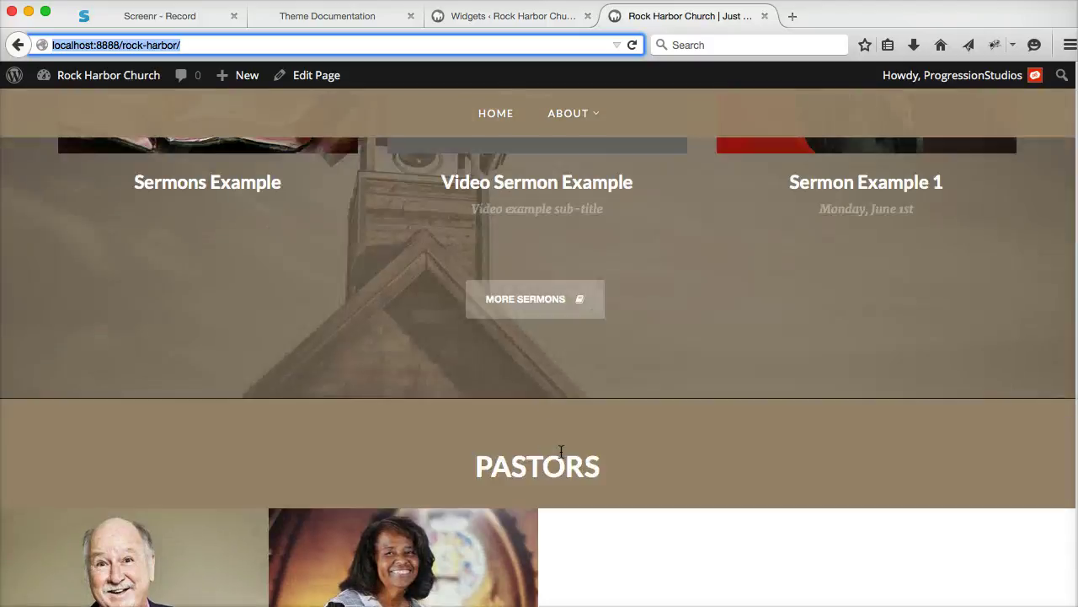
pyautogui.scroll(-8, 558, 430)
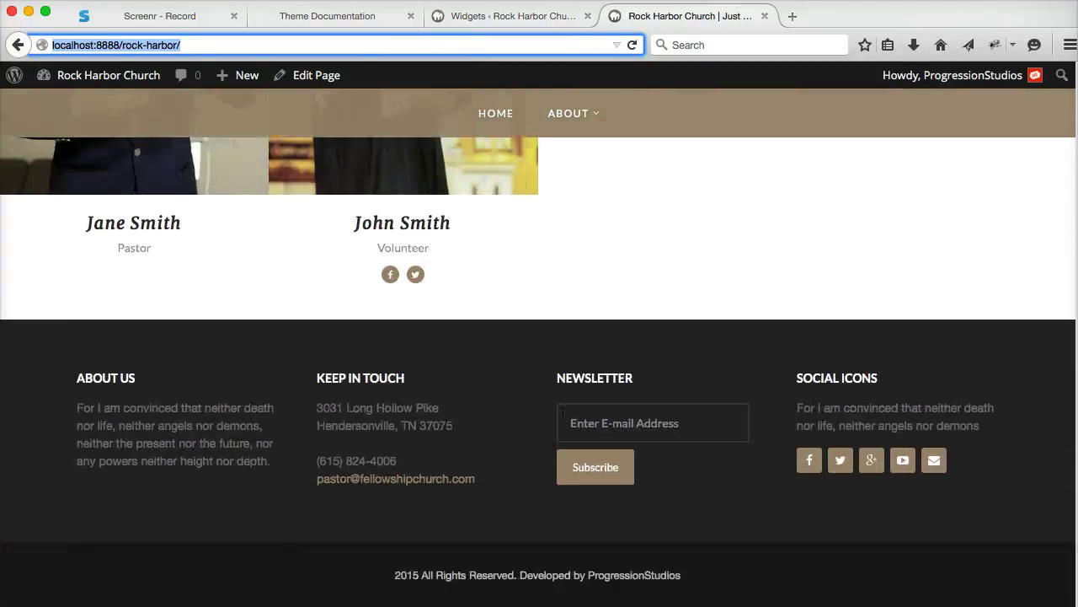
pyautogui.scroll(6, 573, 394)
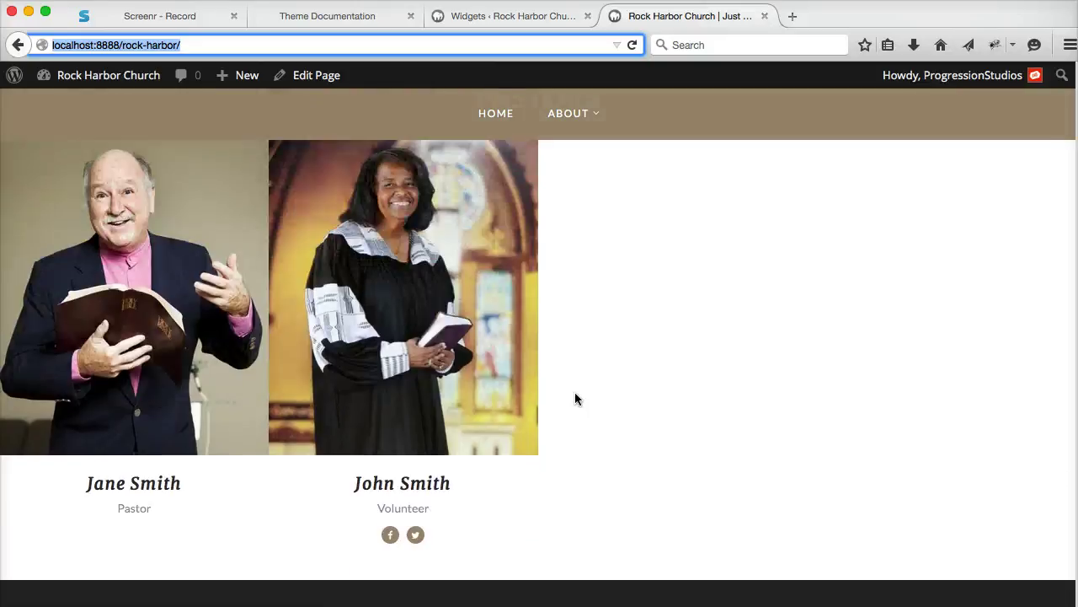
pyautogui.scroll(-6, 580, 392)
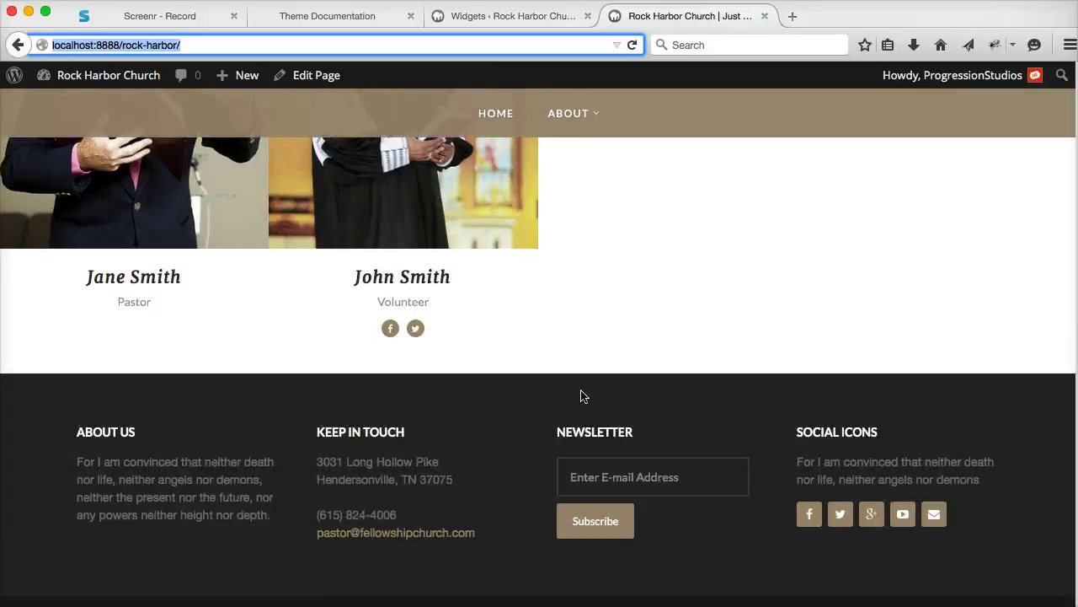
pyautogui.scroll(10, 586, 395)
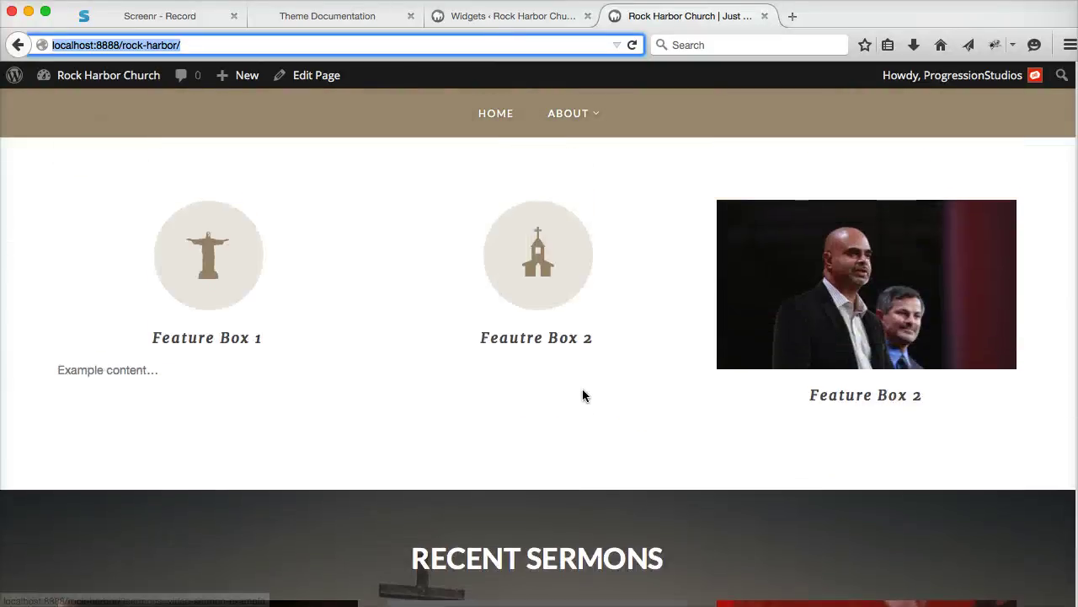
pyautogui.scroll(3, 582, 388)
# - Collapse the Home: Staff widget and add a saved Home: Highlight Widget below it
pyautogui.click(512, 17)
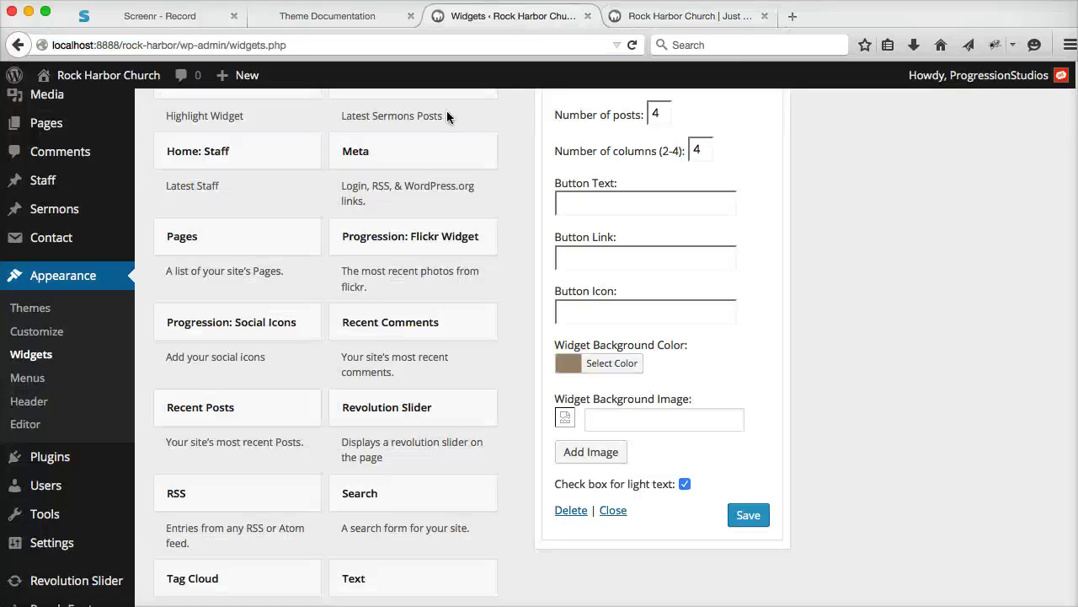
pyautogui.scroll(1, 578, 265)
pyautogui.scroll(5, 693, 241)
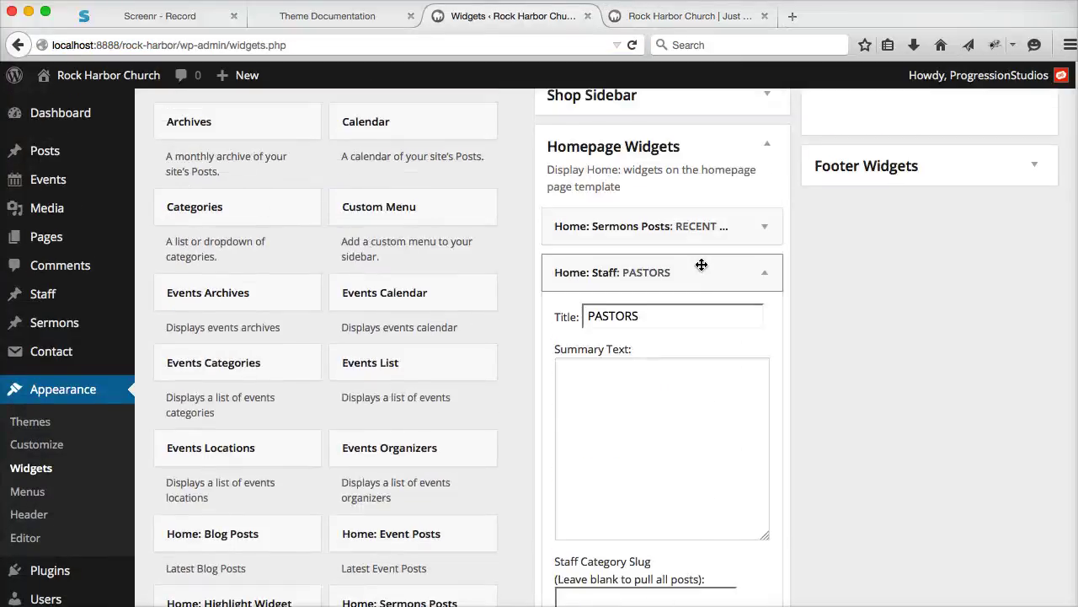
pyautogui.click(700, 267)
pyautogui.scroll(-2, 345, 346)
pyautogui.scroll(-1, 345, 347)
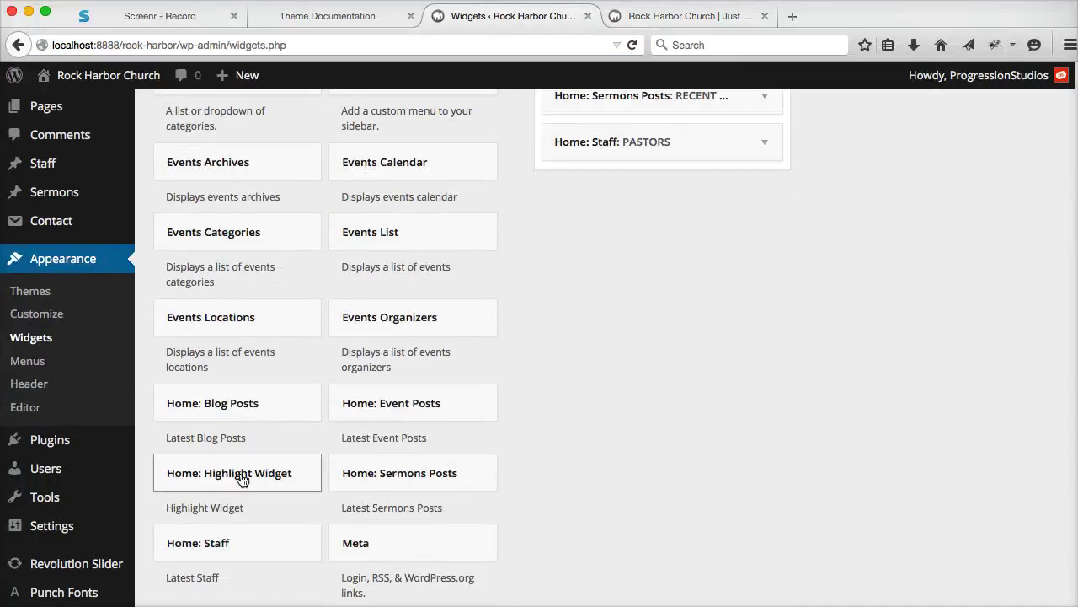
pyautogui.moveTo(244, 474); pyautogui.dragTo(657, 202)
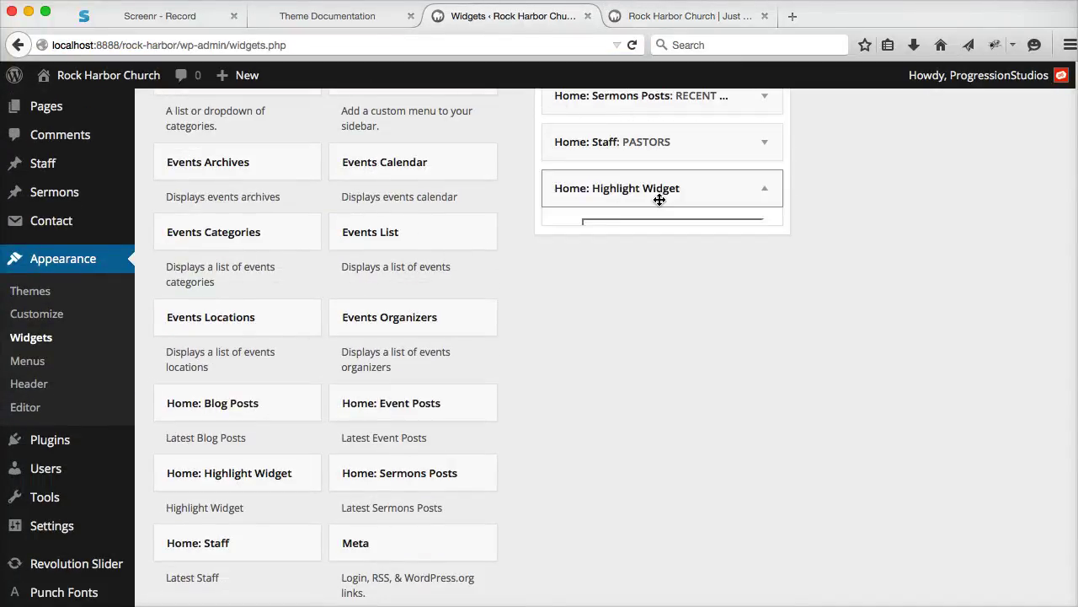
pyautogui.scroll(-3, 669, 201)
pyautogui.scroll(-5, 668, 201)
pyautogui.click(749, 224)
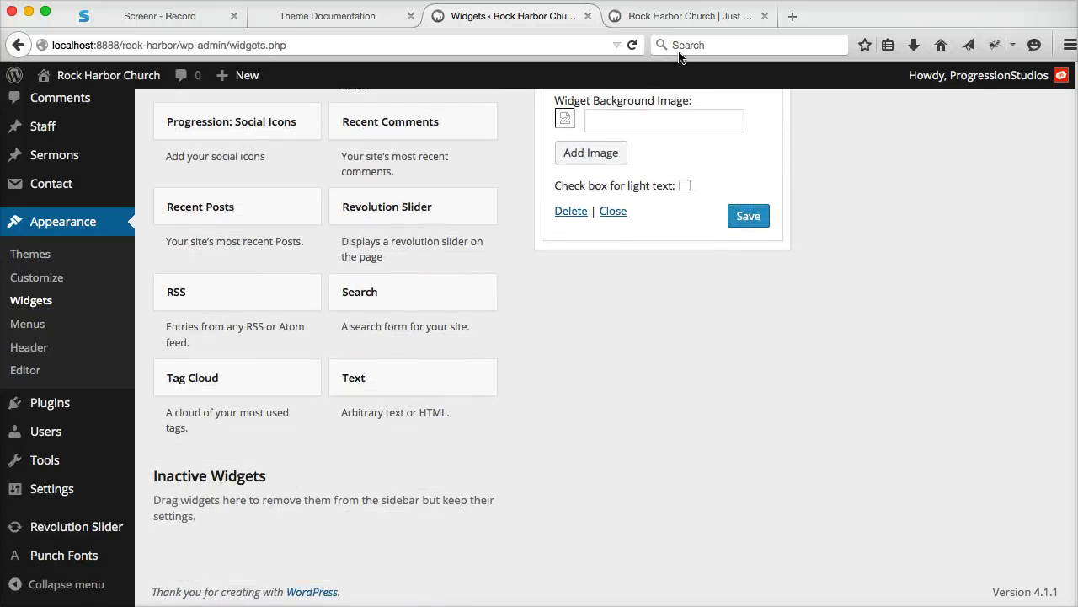
# - Reload the homepage and confirm the VISIT US THIS SUNDAY section appears below Pastors
pyautogui.click(679, 20)
pyautogui.click(633, 45)
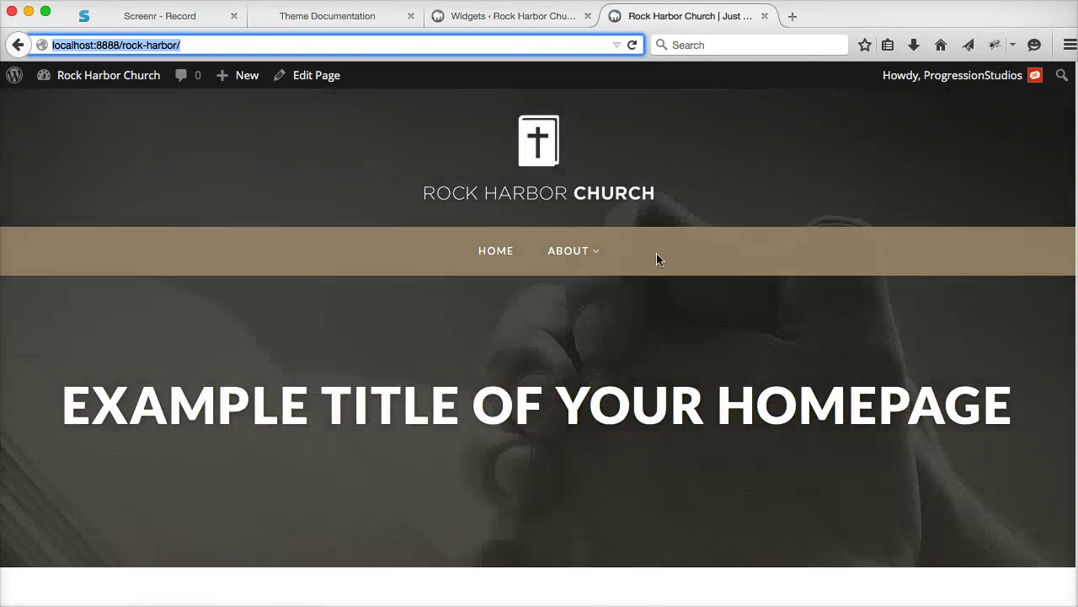
pyautogui.scroll(-5, 656, 253)
pyautogui.scroll(-15, 656, 245)
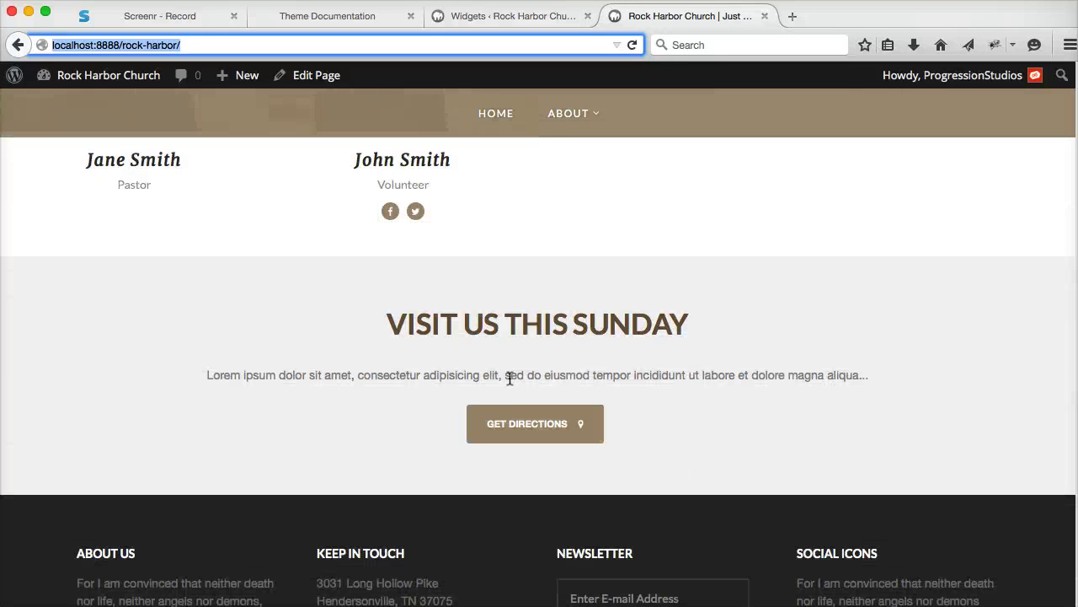
pyautogui.moveTo(352, 322); pyautogui.dragTo(366, 378)
pyautogui.click(716, 350)
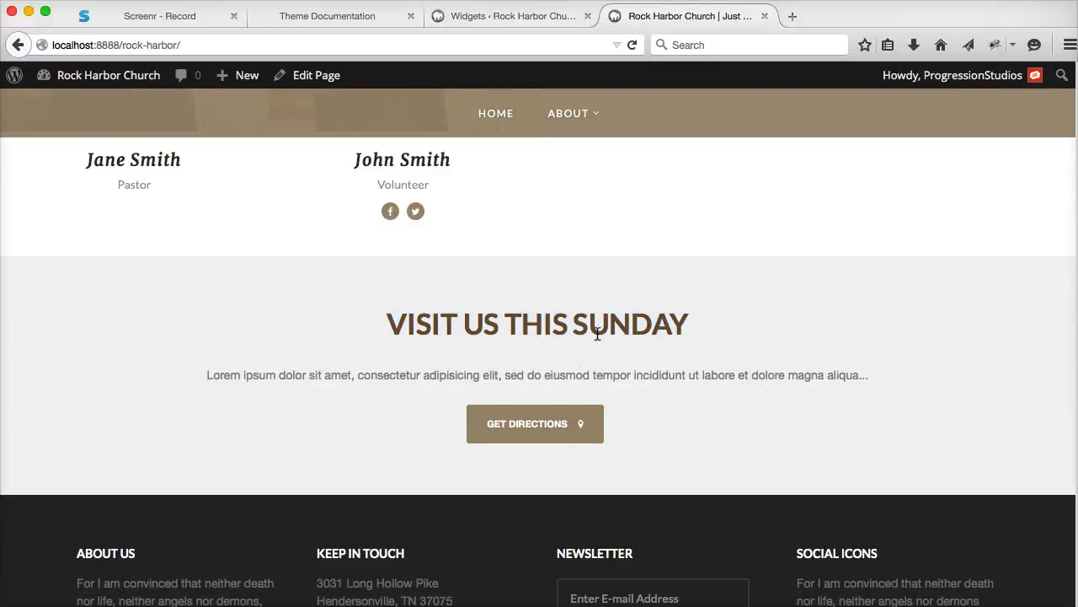
pyautogui.moveTo(546, 306); pyautogui.dragTo(675, 345)
# - Collapse the VISIT US Highlight widget and expand the Home: Widgets on all Pages area
pyautogui.click(675, 345)
pyautogui.click(537, 17)
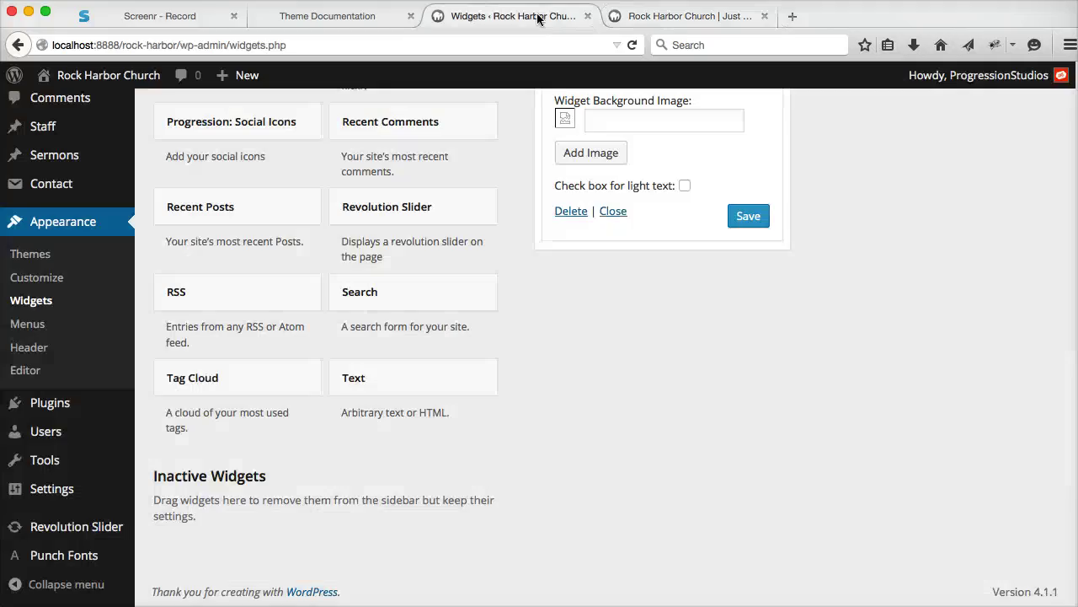
pyautogui.scroll(10, 687, 360)
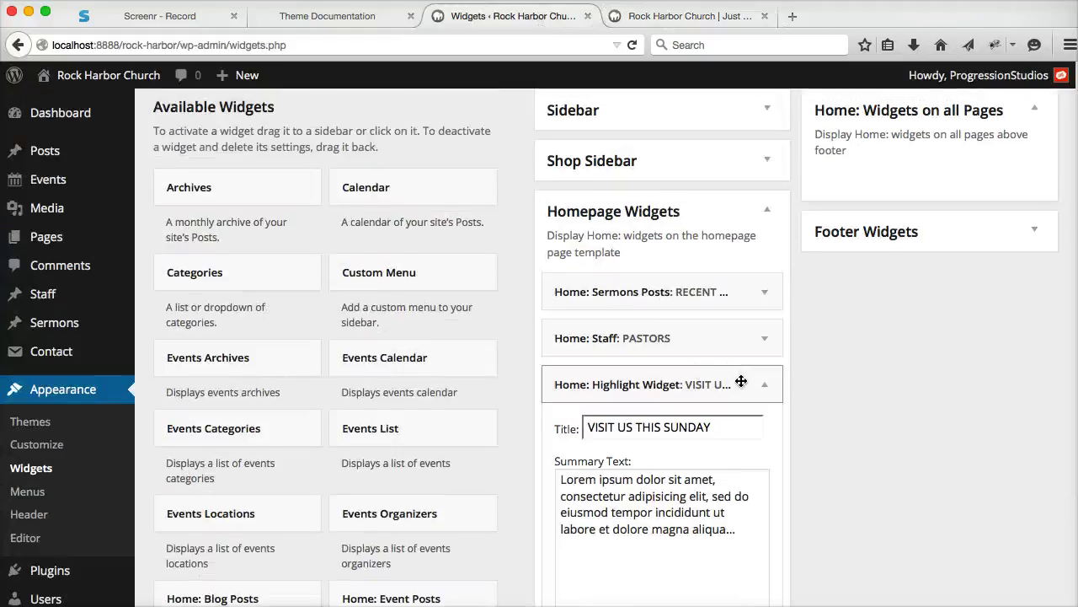
pyautogui.click(755, 217)
pyautogui.click(674, 263)
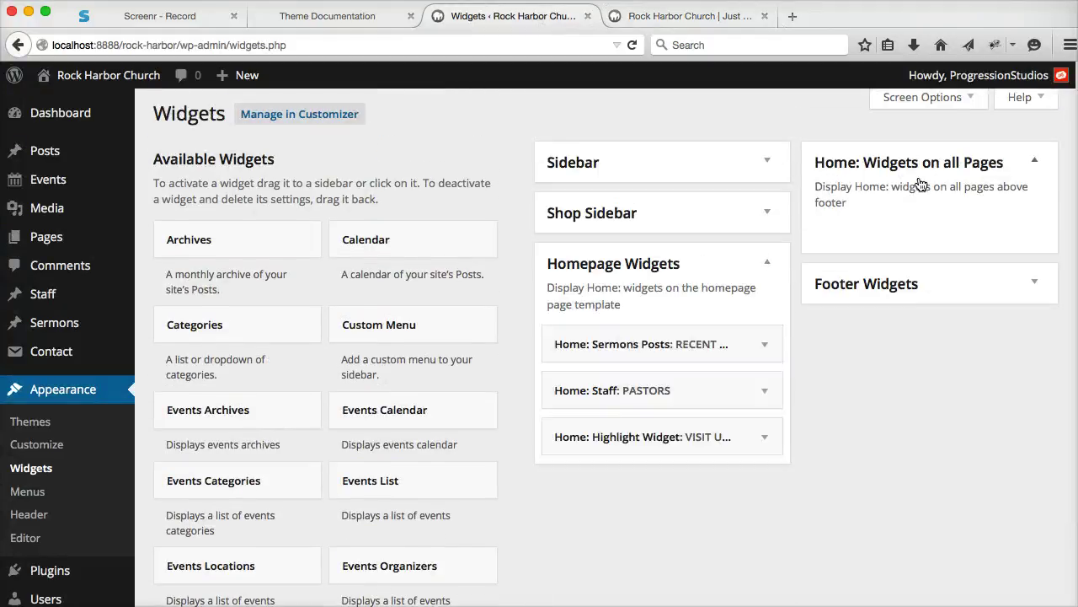
# - Drag the Home: Staff: PASTORS widget from Homepage Widgets into Home: Widgets on all Pages
pyautogui.click(652, 25)
pyautogui.scroll(10, 499, 274)
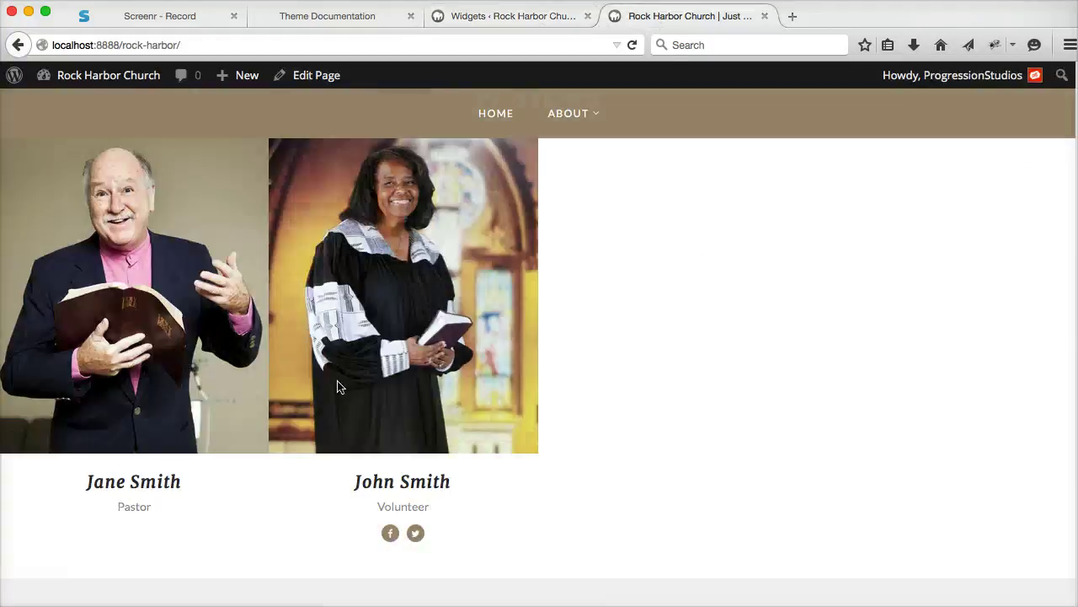
pyautogui.scroll(-2, 505, 432)
pyautogui.scroll(-3, 504, 432)
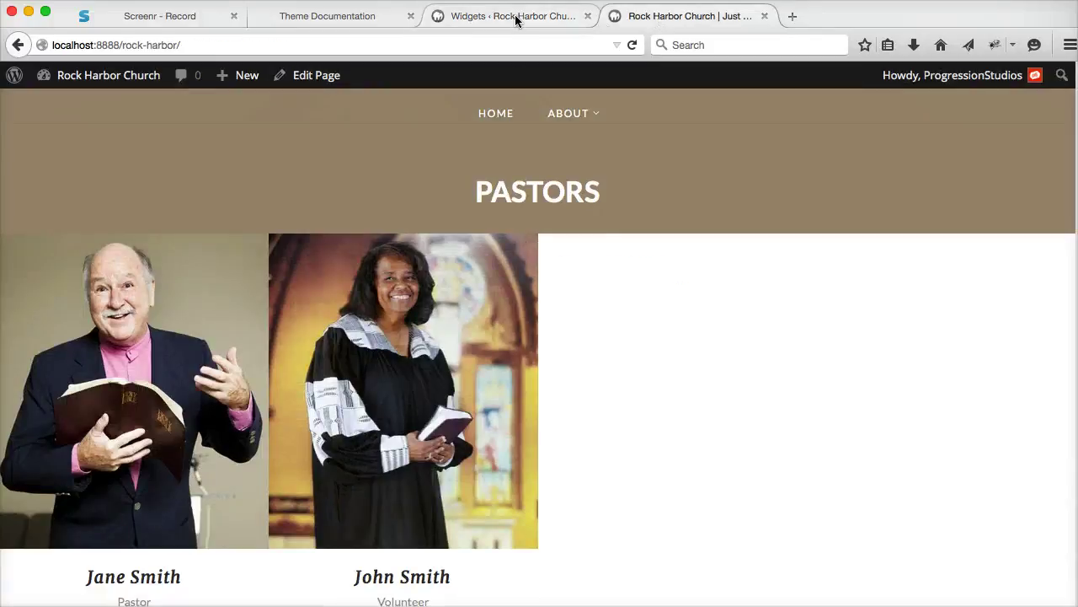
pyautogui.click(516, 16)
pyautogui.moveTo(663, 398); pyautogui.dragTo(910, 241)
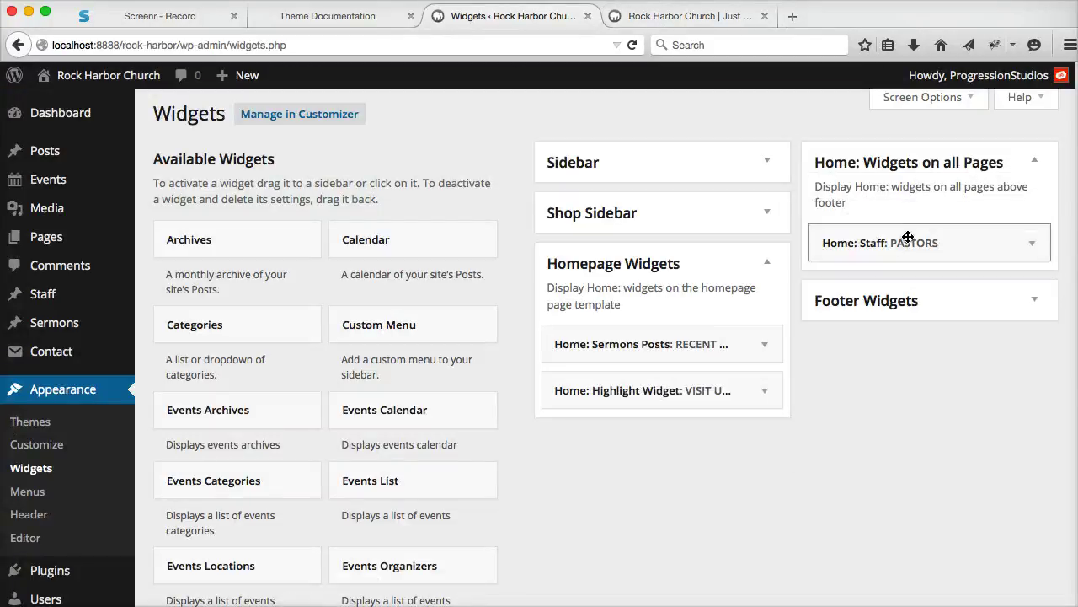
# - Reload the live homepage and scroll through it to confirm the Pastors section
pyautogui.click(678, 15)
pyautogui.click(631, 45)
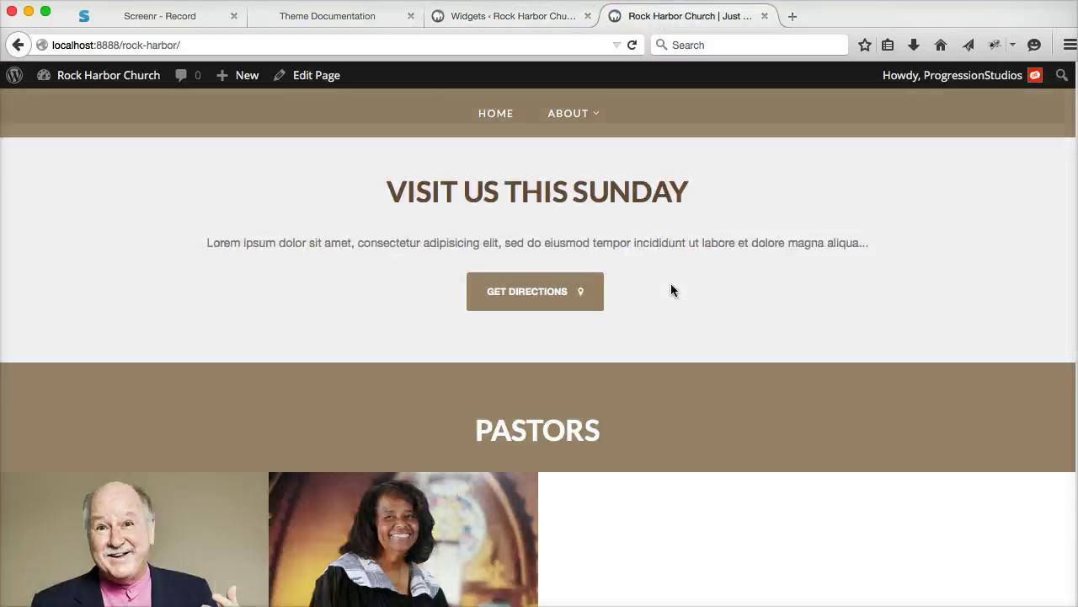
pyautogui.scroll(-6, 671, 283)
pyautogui.scroll(3, 758, 301)
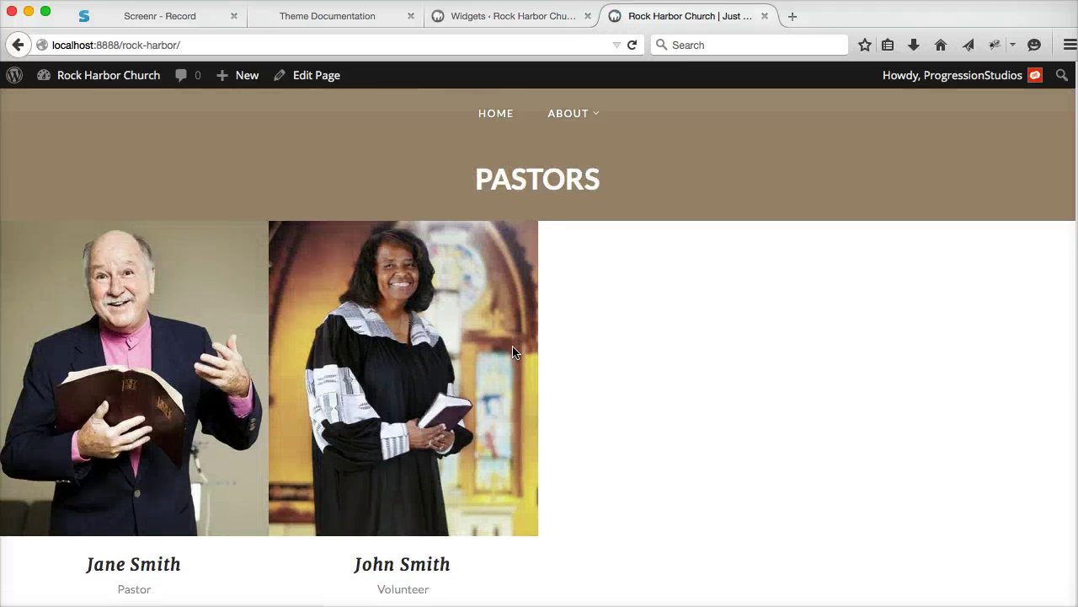
pyautogui.scroll(-1, 513, 356)
pyautogui.scroll(6, 518, 355)
pyautogui.scroll(5, 519, 355)
# - Confirm the About page shows PASTORS above its footer, then return to the homepage via the logo
pyautogui.click(578, 111)
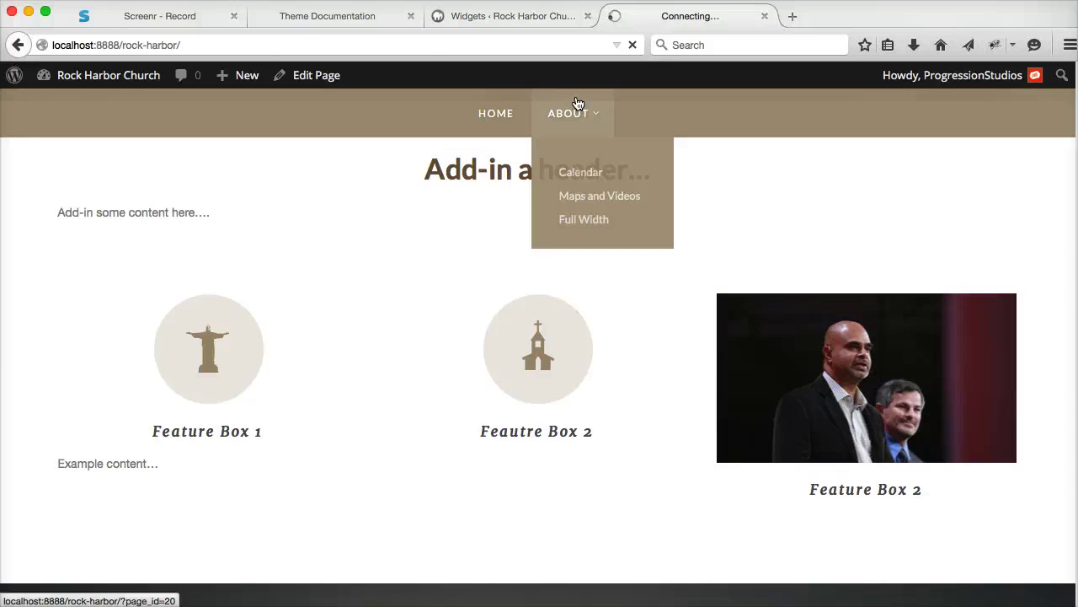
pyautogui.scroll(-15, 488, 258)
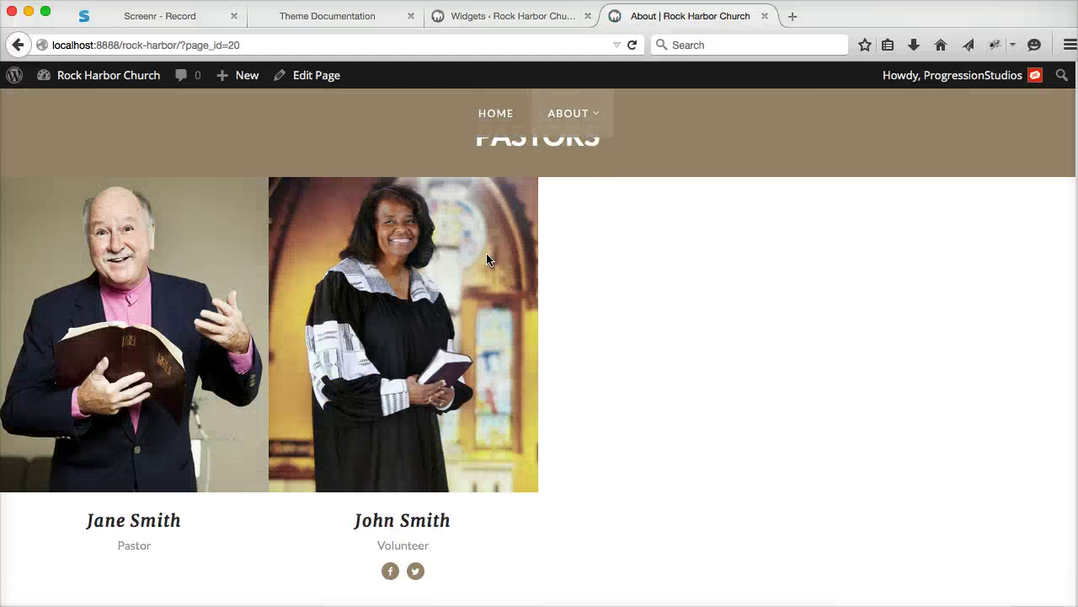
pyautogui.scroll(5, 488, 257)
pyautogui.scroll(6, 491, 253)
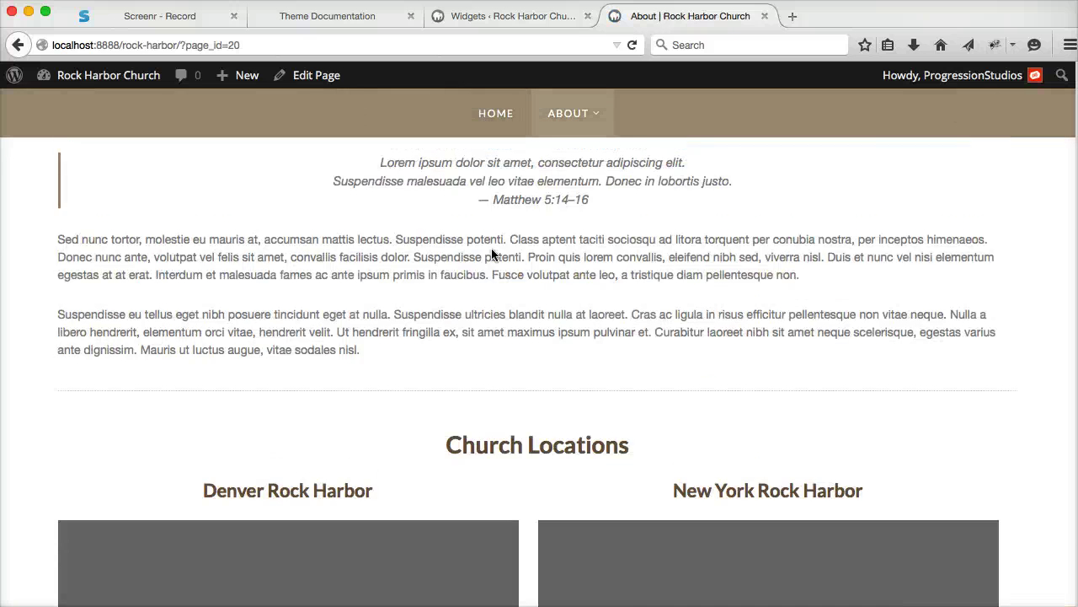
pyautogui.scroll(-14, 486, 251)
pyautogui.scroll(6, 489, 419)
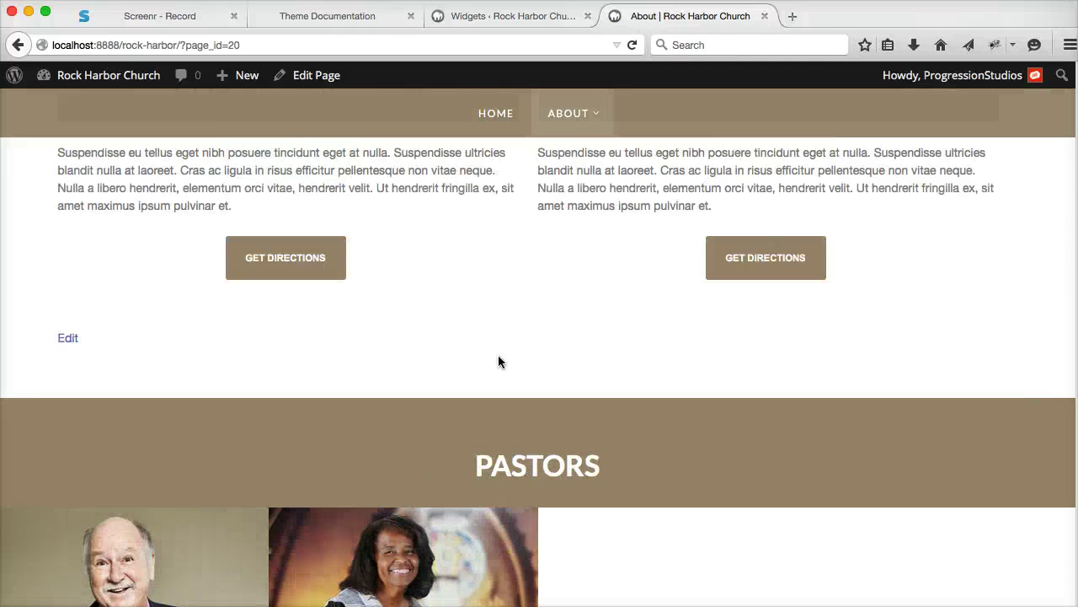
pyautogui.scroll(-4, 498, 361)
pyautogui.scroll(-4, 446, 413)
pyautogui.scroll(9, 531, 253)
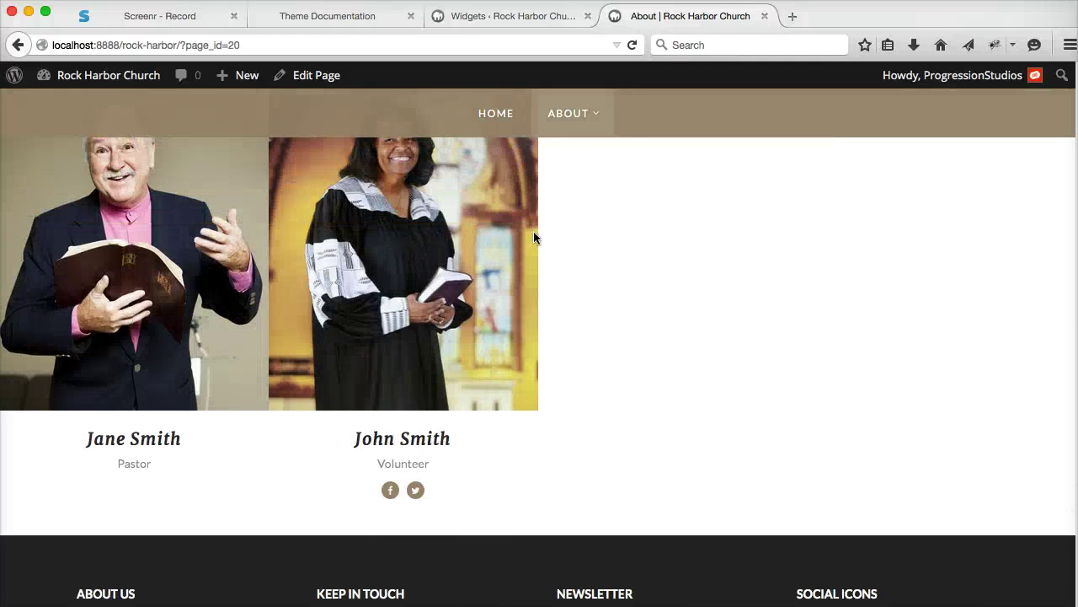
pyautogui.scroll(10, 526, 305)
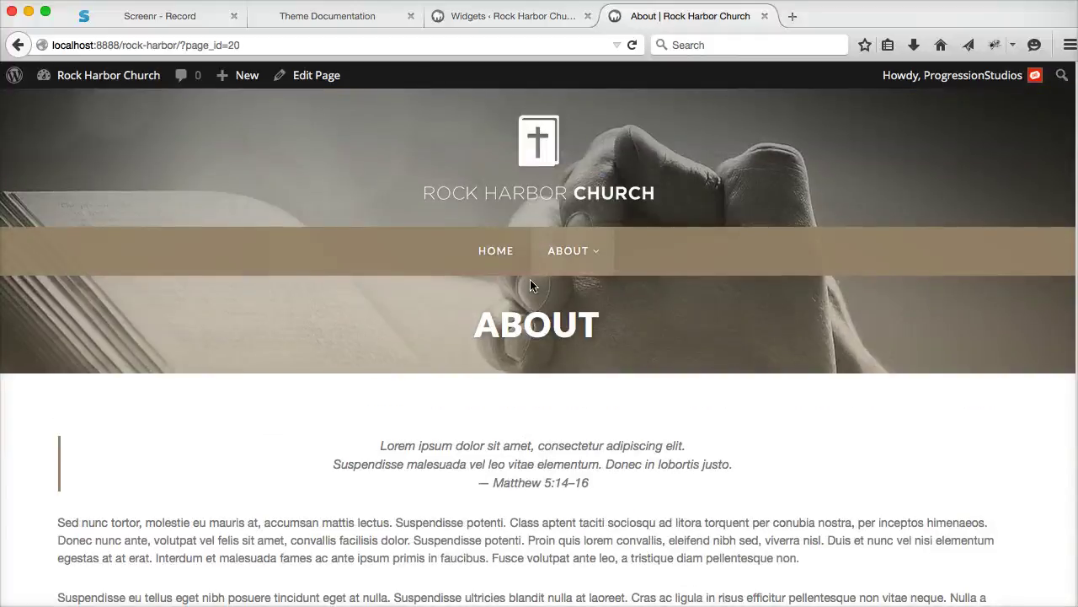
pyautogui.click(535, 141)
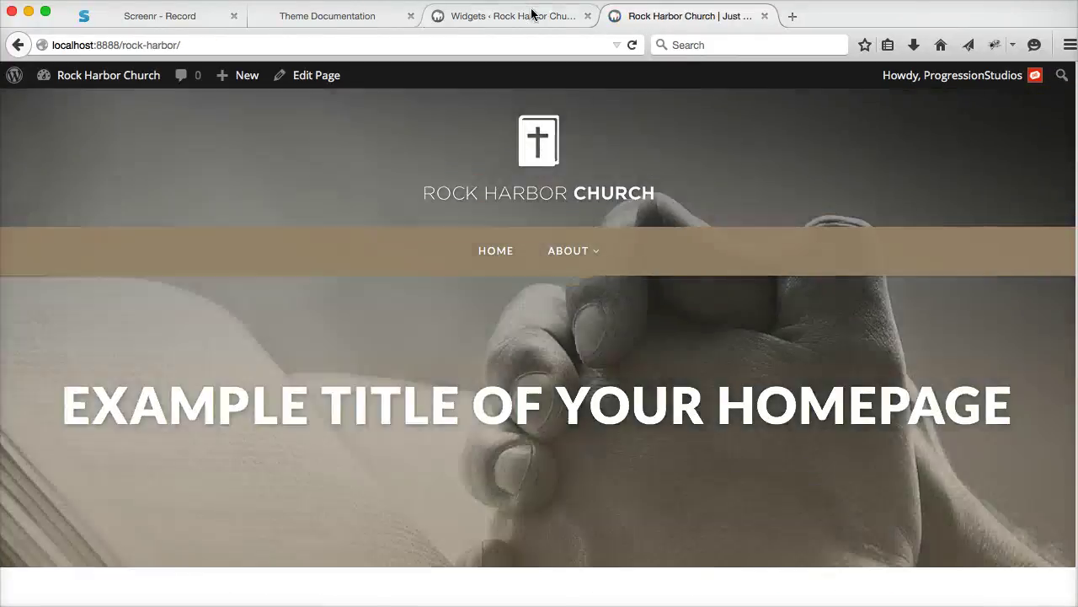